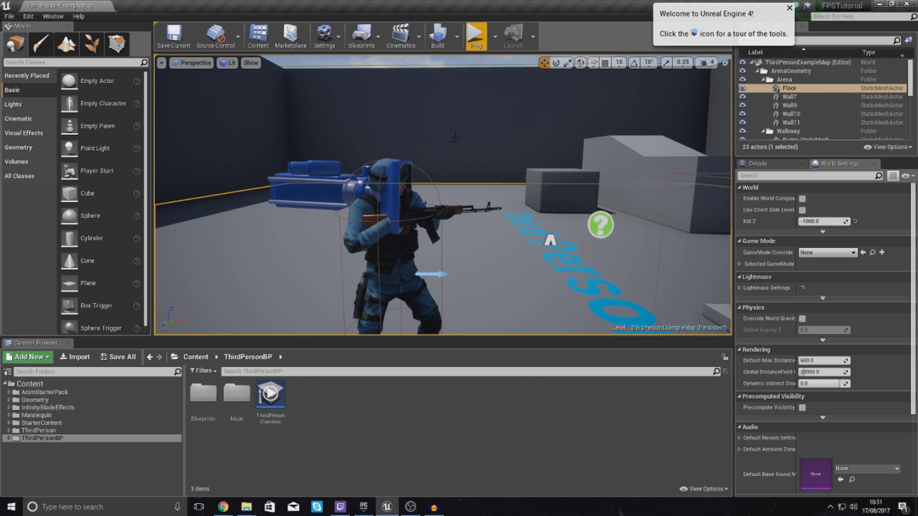
Play-test the level in the viewport, aiming down the rifle sights while moving, and end the session.
left_click(476, 36)
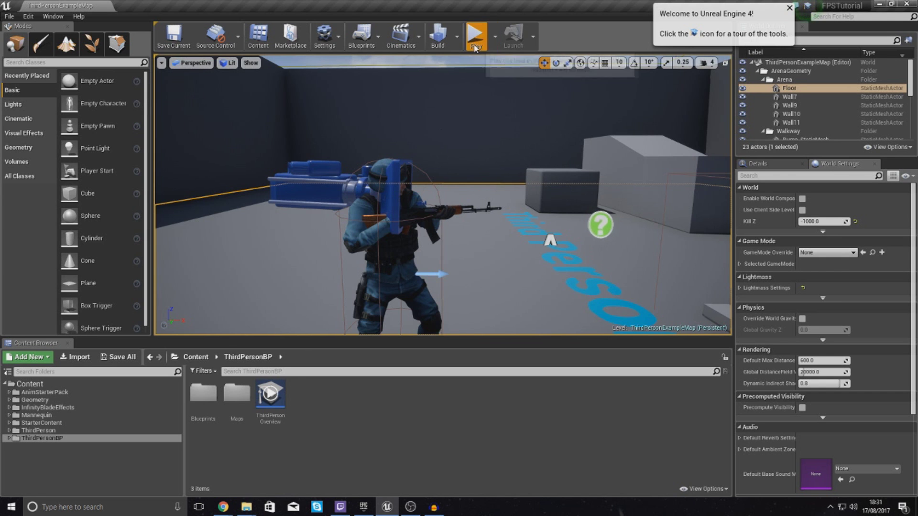
right_click(442, 195)
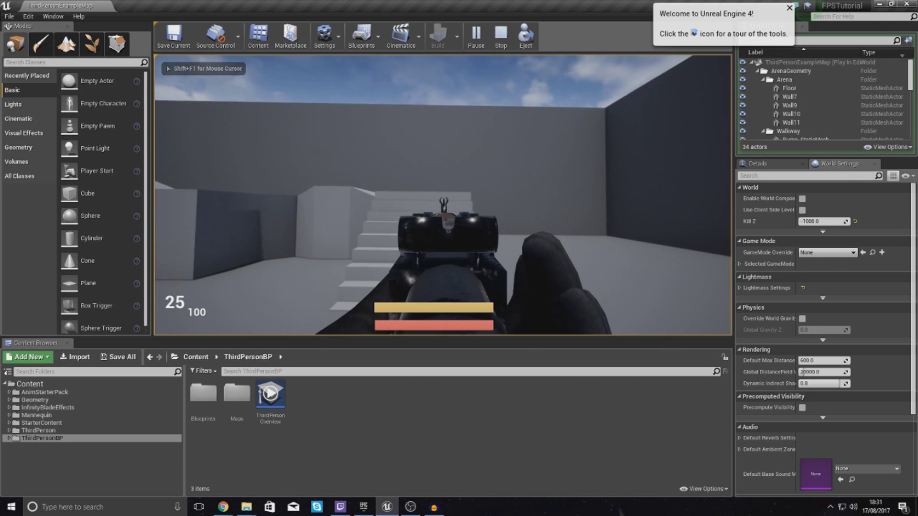
key("w")
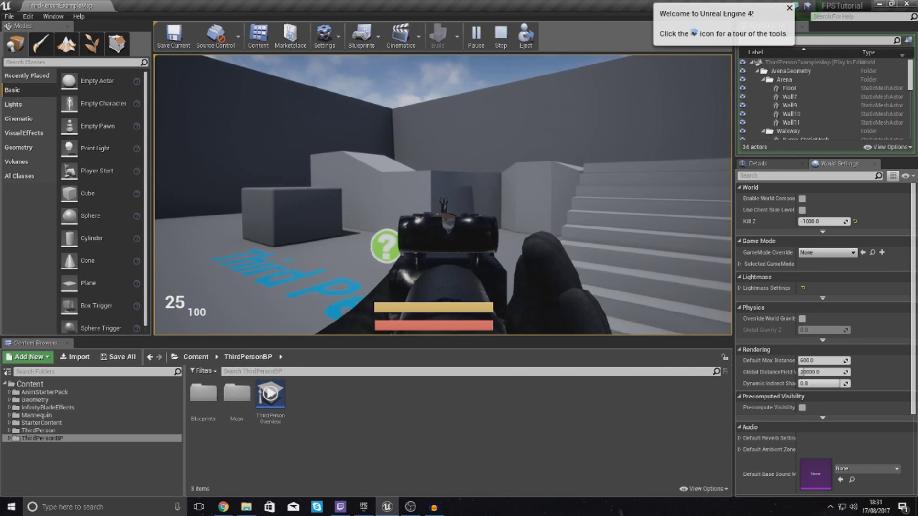
right_click(442, 195)
key("Escape")
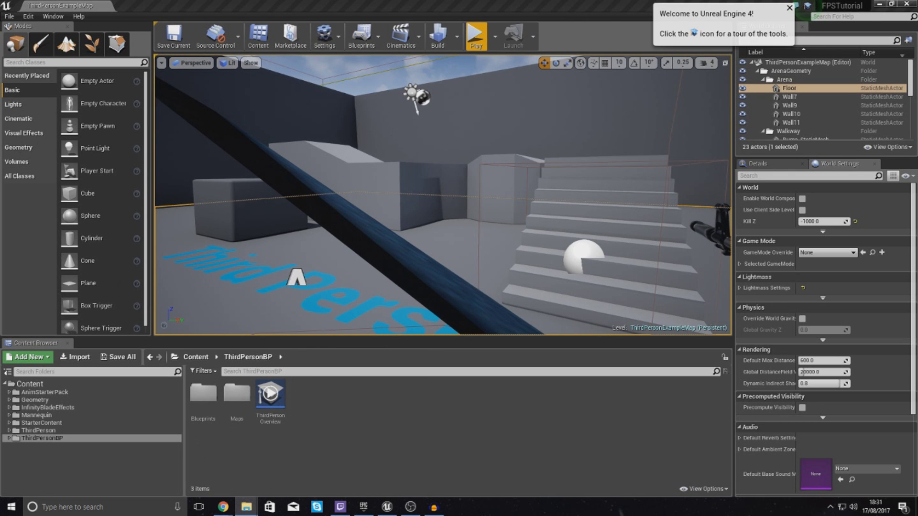
Bring up the Crosshair V1 folder window and compare the crosshair images, ending with Crosshair1 selected.
left_click_drag(917, 150, 273, 114)
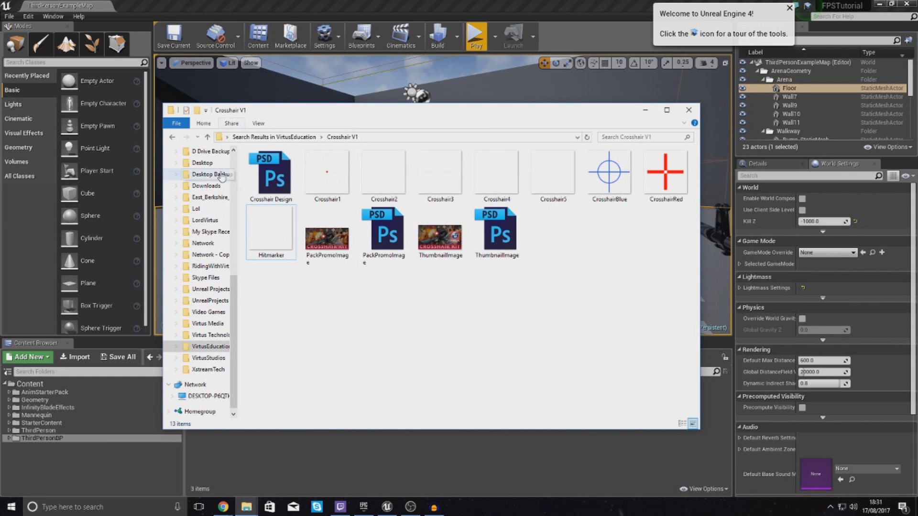
left_click(498, 188)
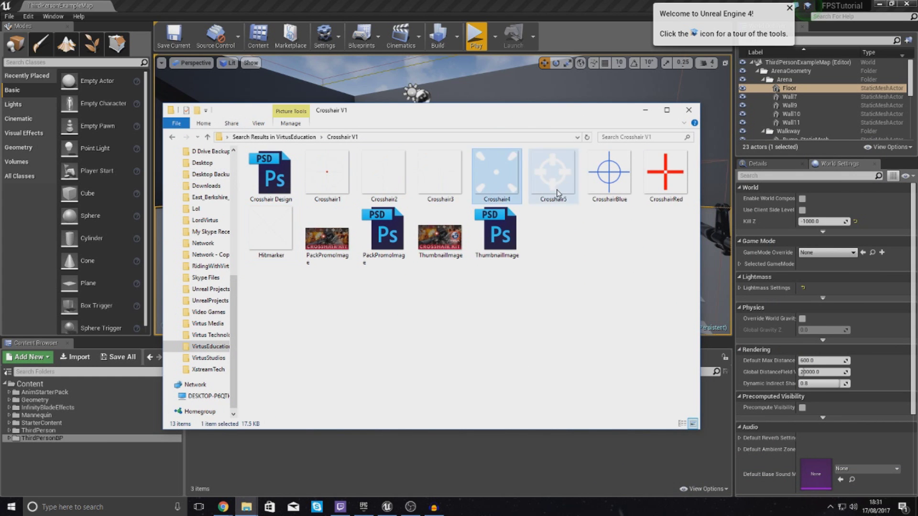
key("Left")
key("Left")
key("Left")
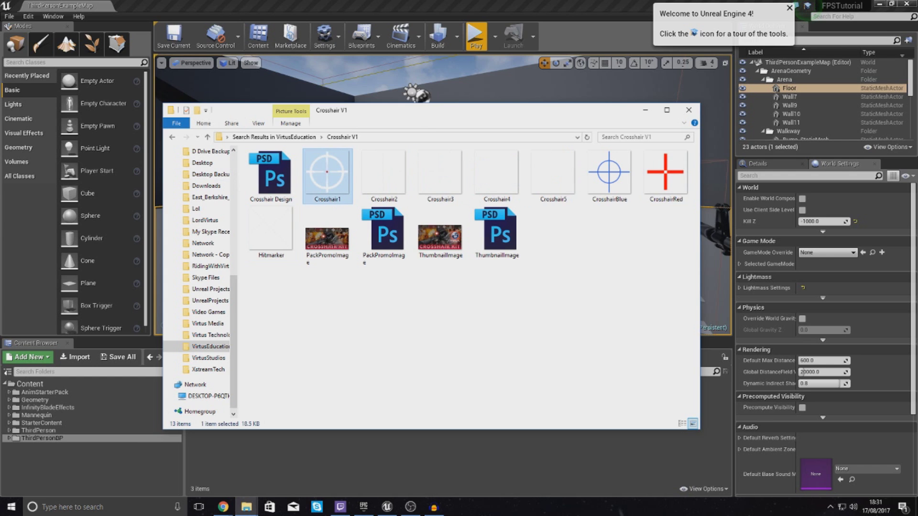
key("alt+Tab")
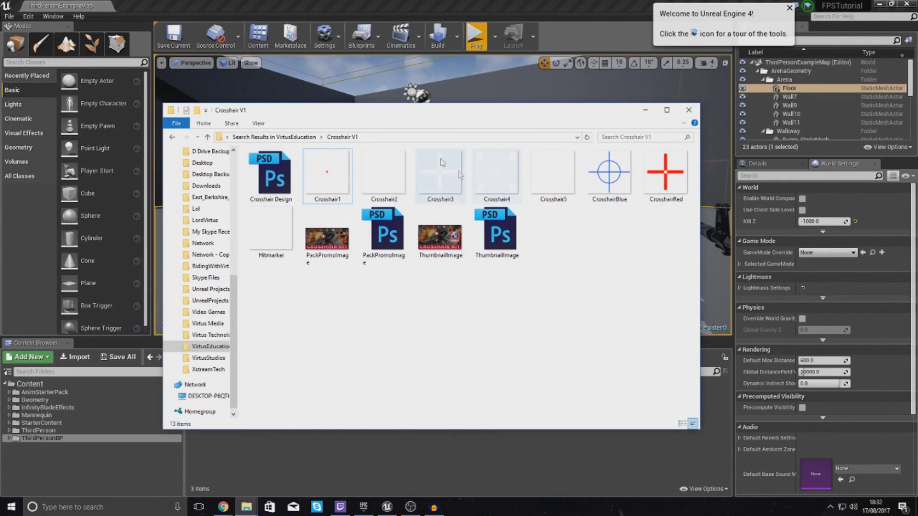
left_click(386, 186)
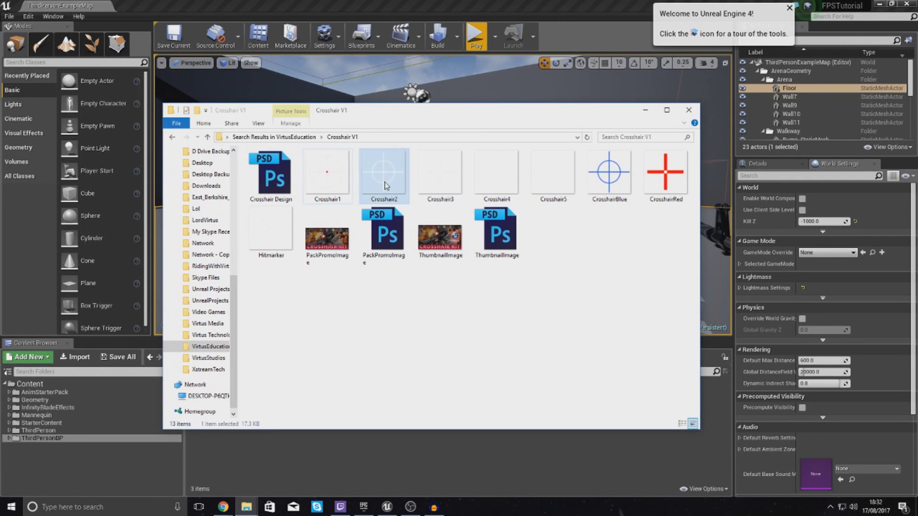
left_click(440, 189)
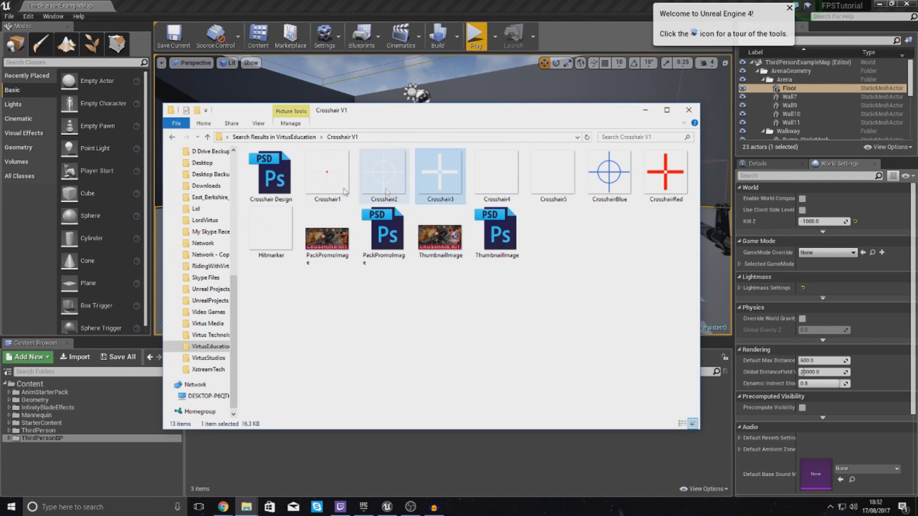
left_click(343, 190)
left_click(394, 191)
left_click(341, 190)
left_click(442, 190)
left_click(341, 194)
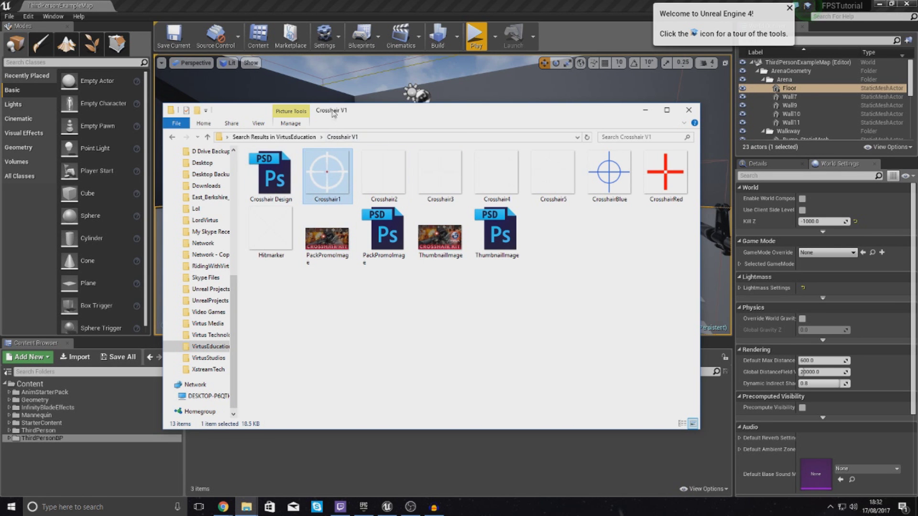
Import the Crosshair1 image into the ThirdPersonBP Blueprints folder.
left_click_drag(333, 113, 917, 56)
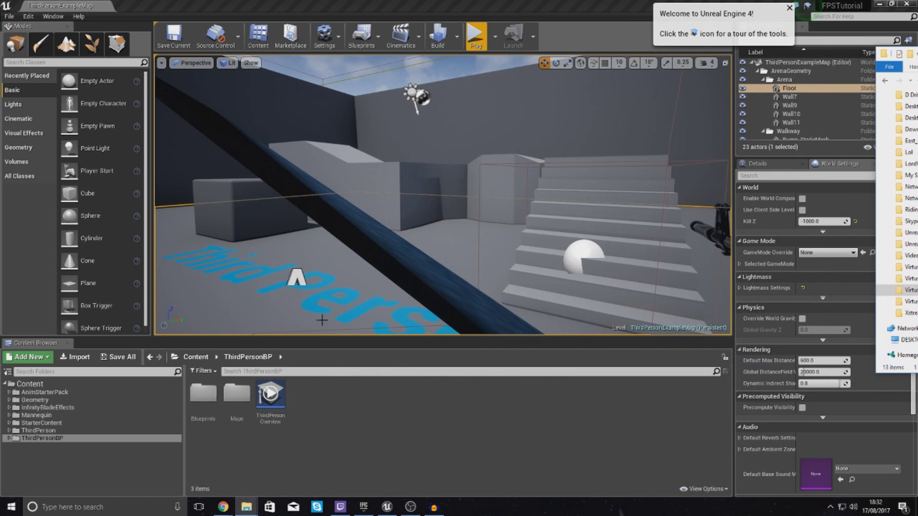
double_click(203, 394)
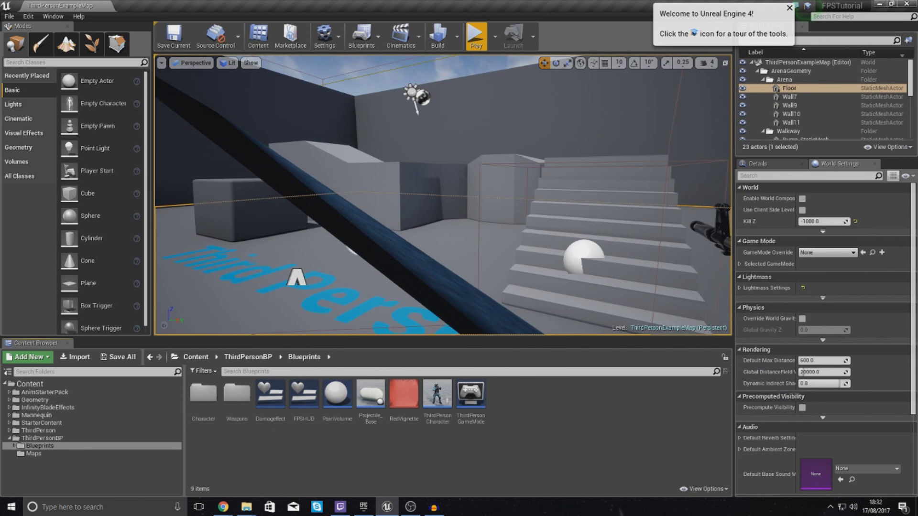
left_click_drag(917, 68, 703, 64)
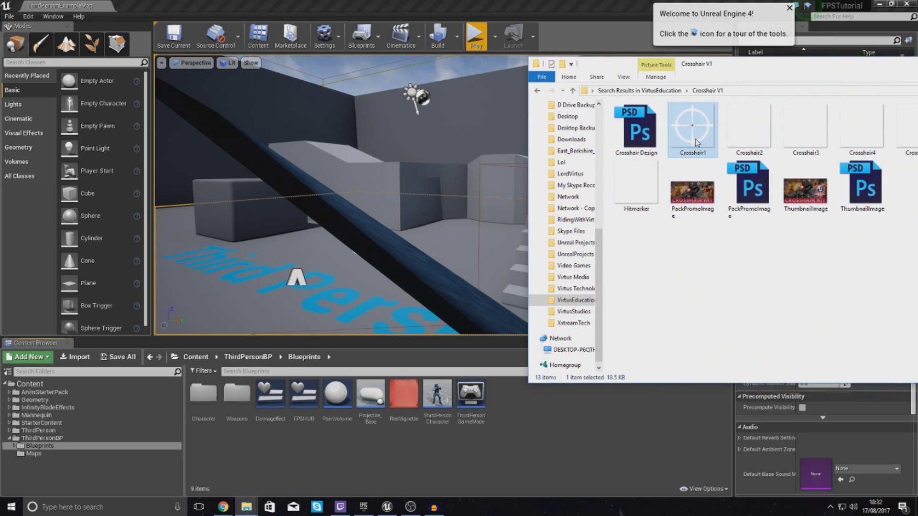
left_click_drag(695, 139, 480, 444)
left_click_drag(518, 415, 514, 414)
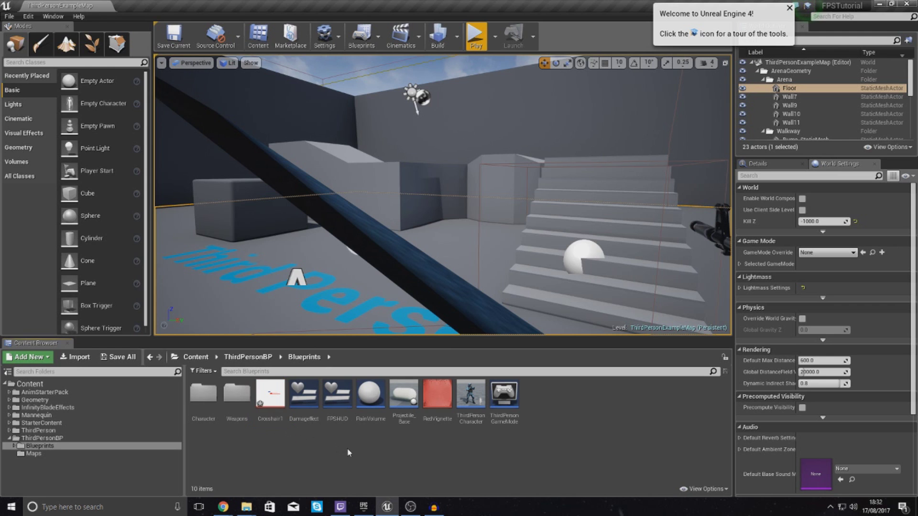
Open the FPSHUD widget, add an Image near the middle of the canvas and anchor it to the centre.
double_click(336, 399)
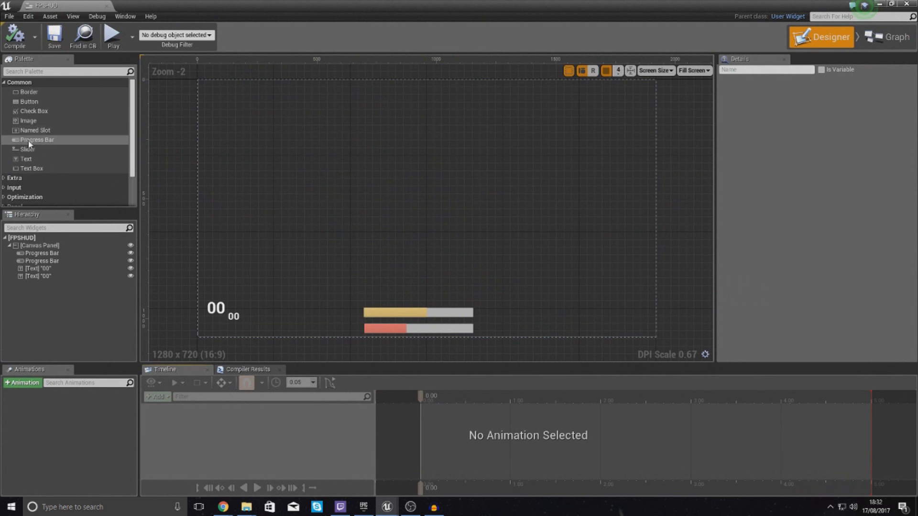
left_click_drag(29, 121, 380, 179)
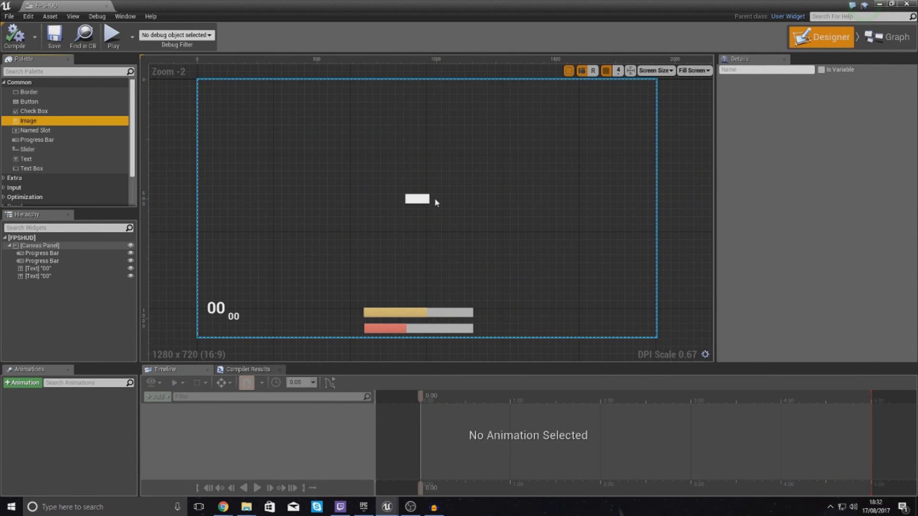
left_click_drag(435, 202, 435, 202)
left_click(807, 108)
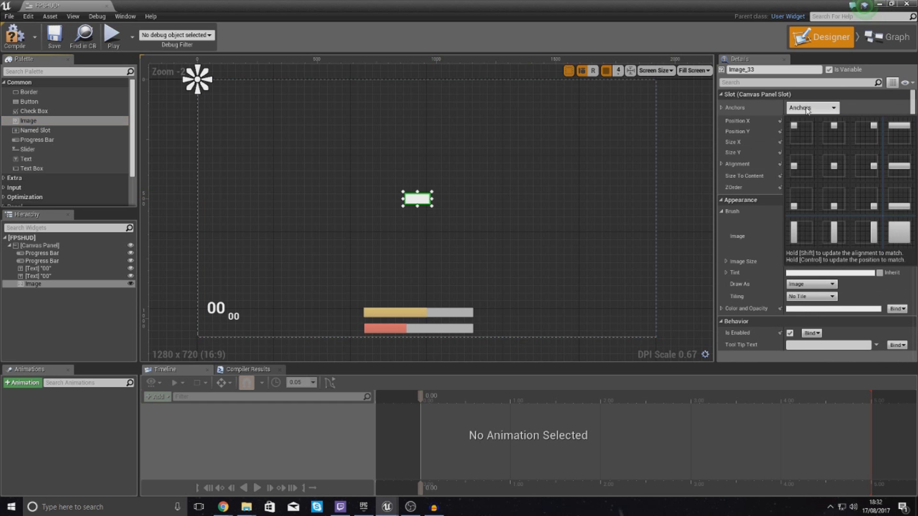
left_click(832, 171)
Assign the Crosshair1 texture as the new Image widget's brush image.
scroll(451, 201, "up", 6)
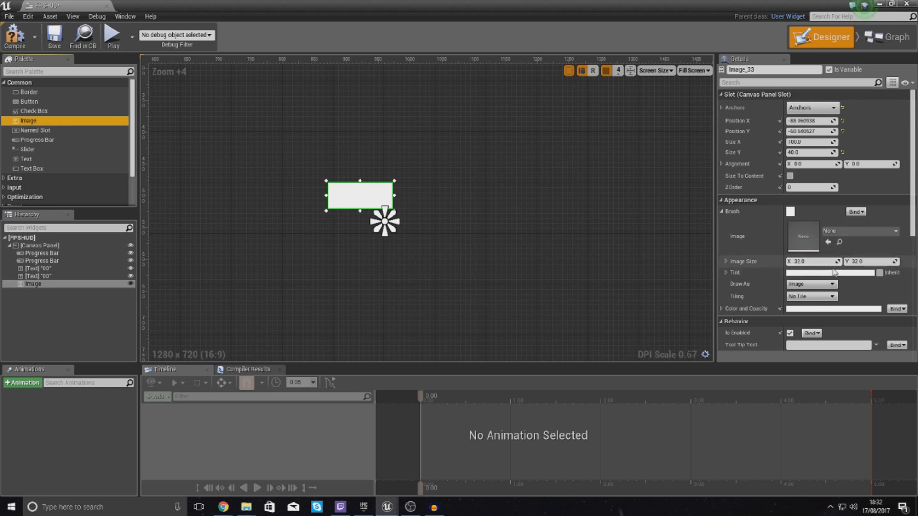
left_click(830, 232)
type("cr")
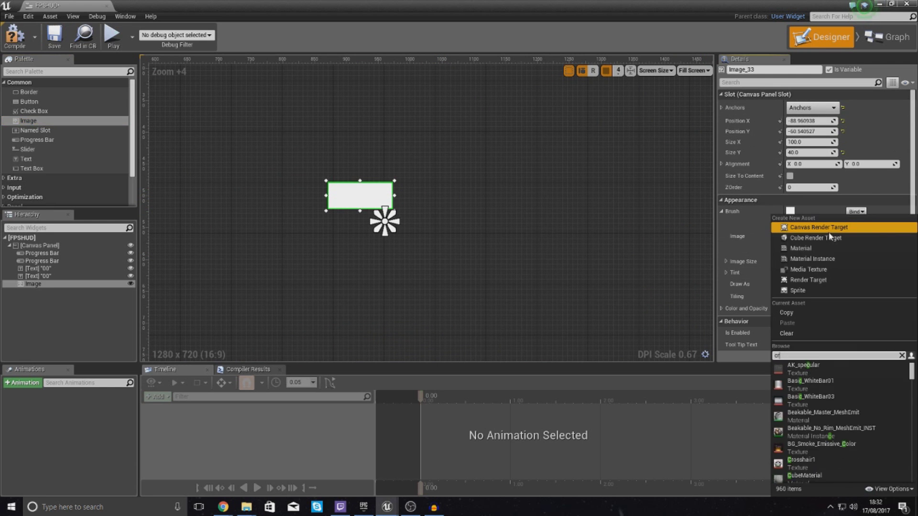
type("oss")
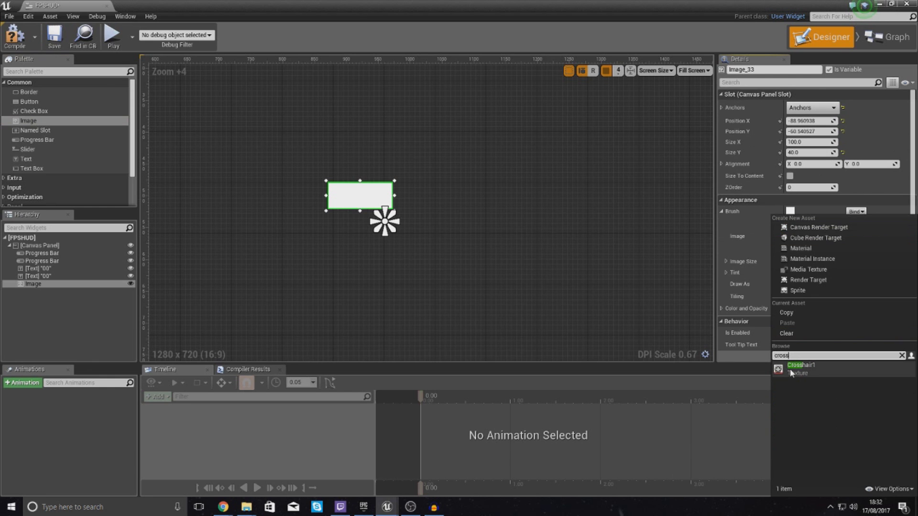
left_click(789, 369)
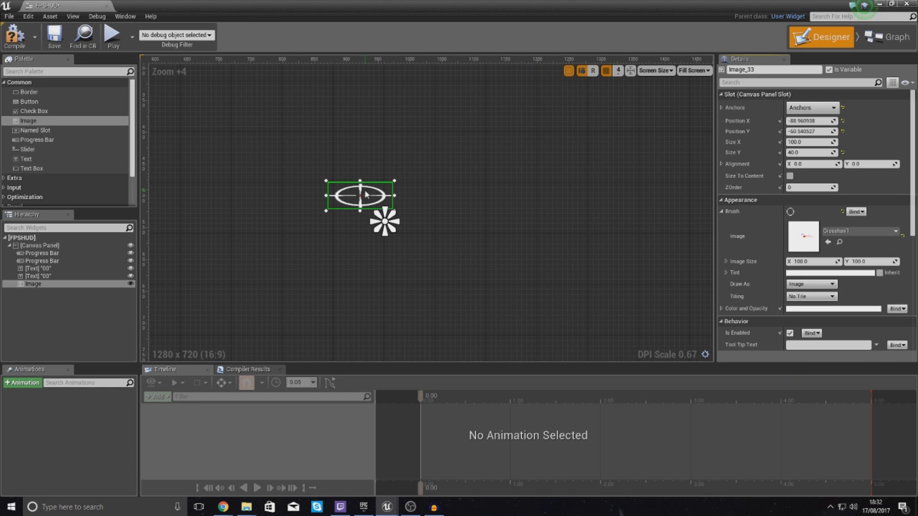
Set the crosshair image's Position X and Y to 0 and its Size Y to 100.
left_click_drag(378, 200, 421, 210)
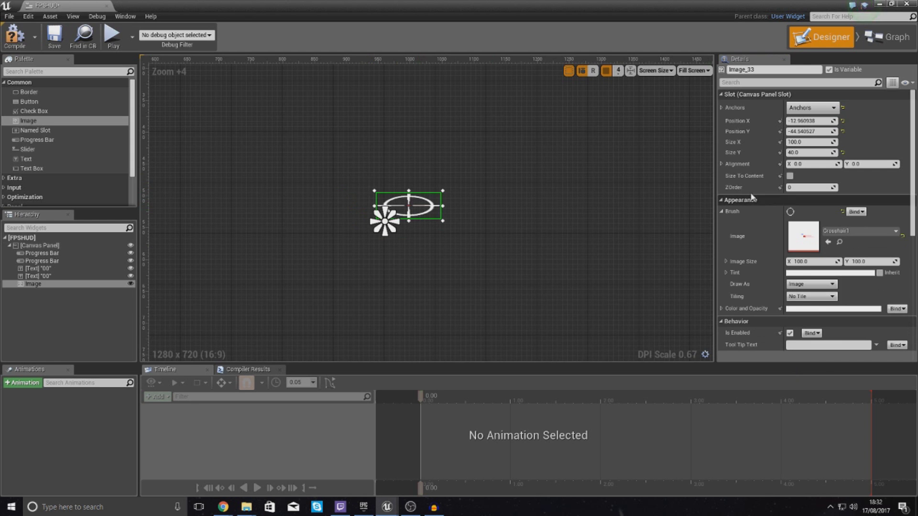
left_click(818, 121)
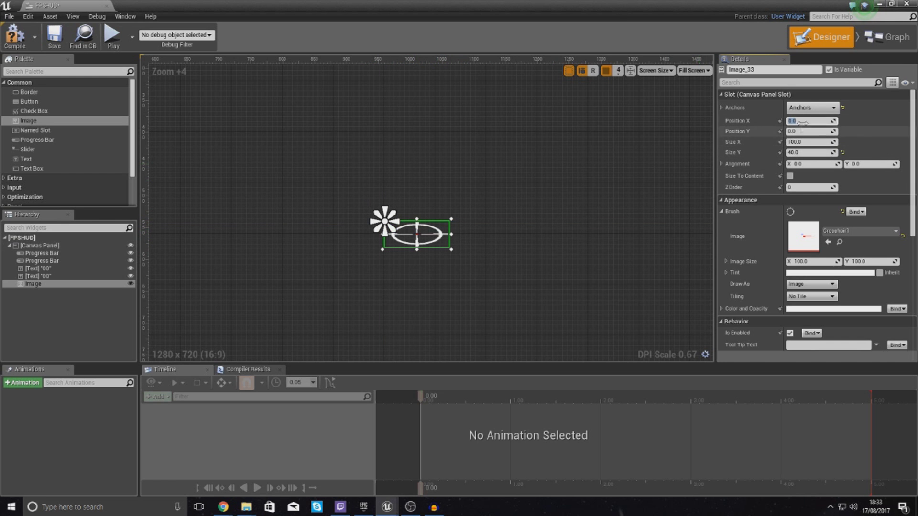
left_click(807, 140)
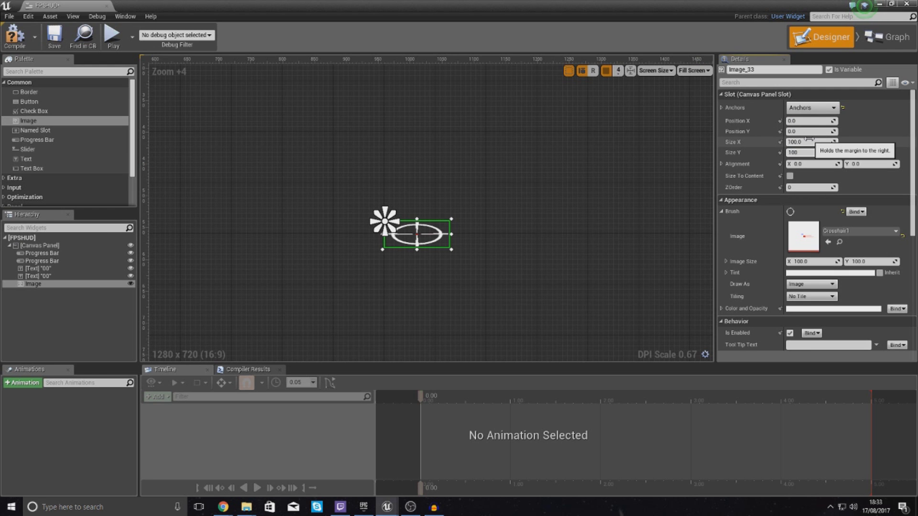
key("Return")
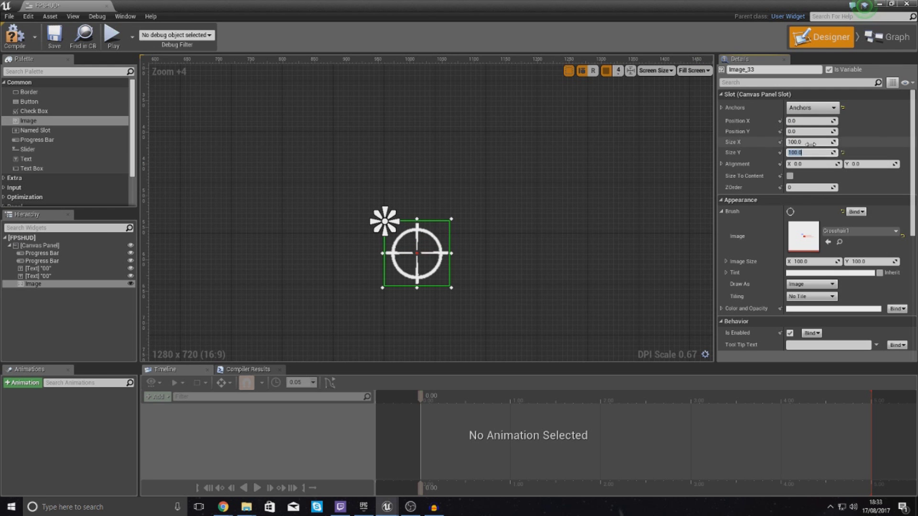
Turn off grid snapping and centre the crosshair image over its anchor, at about X -49.6, Y -48.9.
left_click_drag(425, 273, 392, 229)
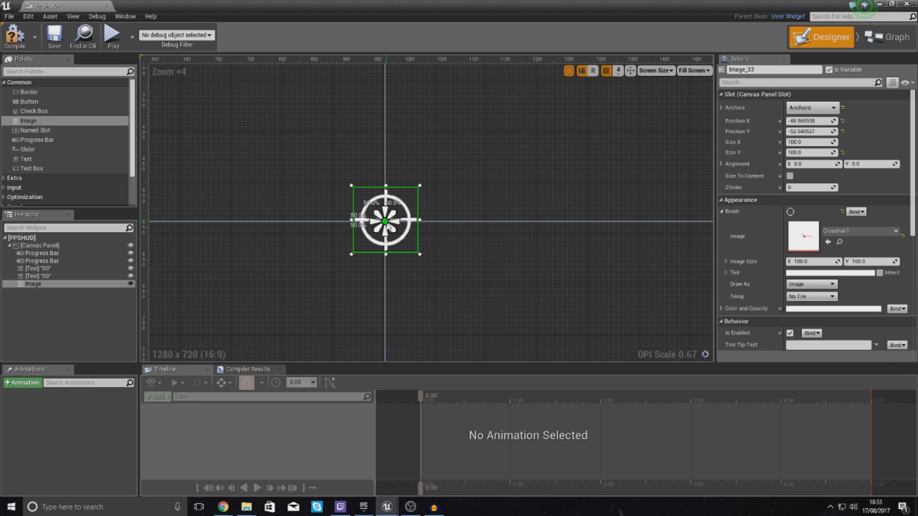
scroll(387, 228, "up", 11)
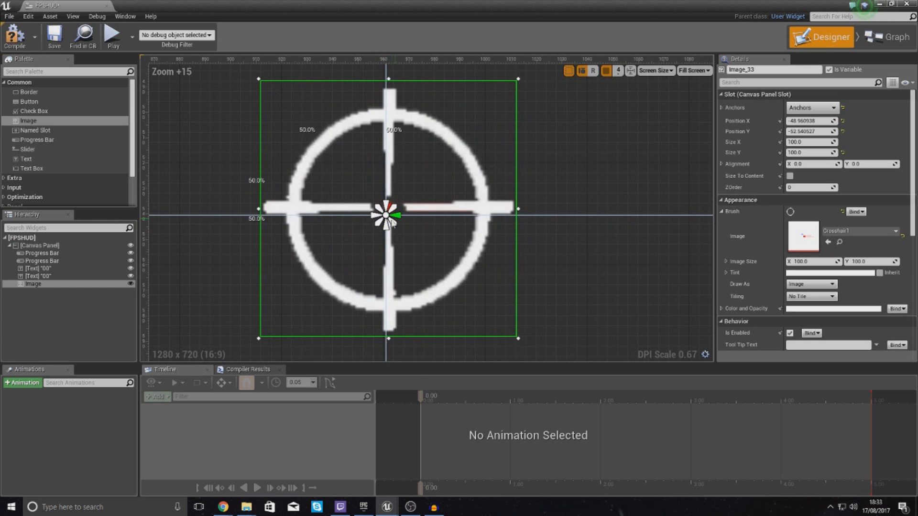
left_click_drag(414, 209, 435, 203)
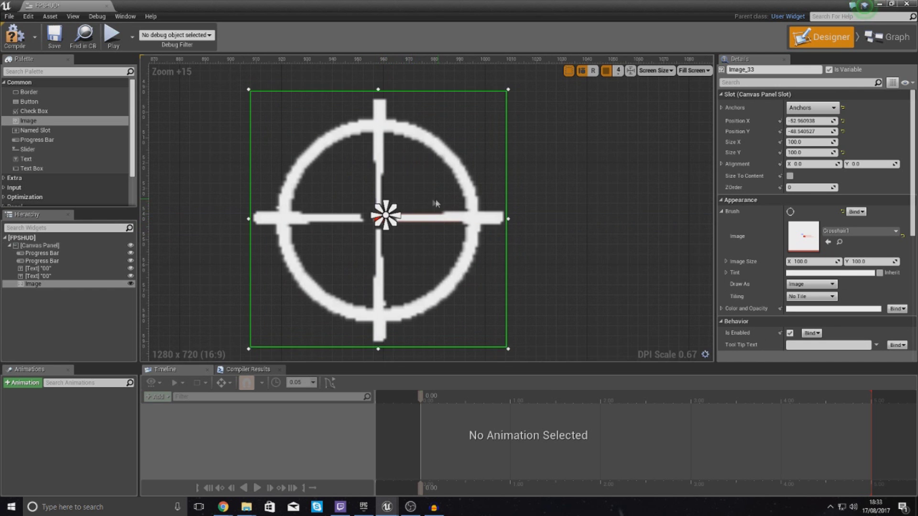
left_click(608, 71)
left_click_drag(464, 188, 463, 190)
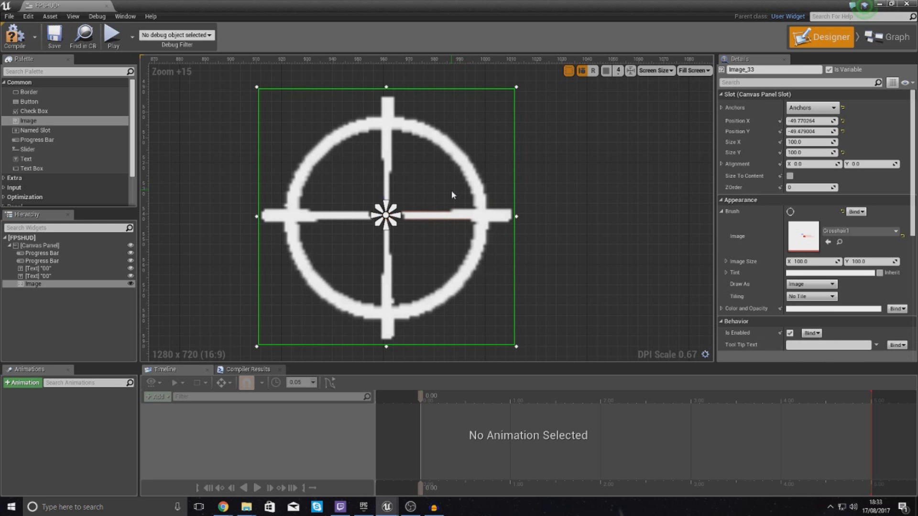
left_click_drag(450, 193, 446, 193)
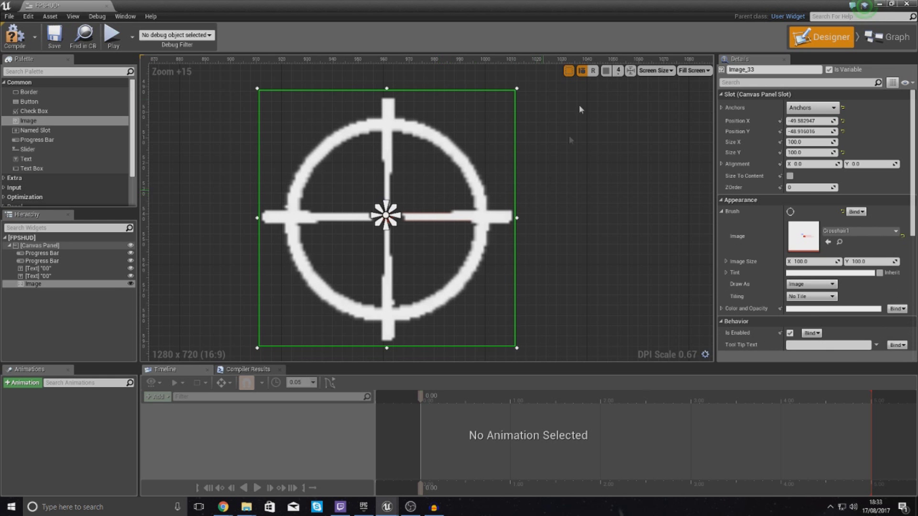
Deselect the crosshair, check its placement on the full HUD canvas, and close the FPSHUD editor.
left_click(547, 186)
scroll(535, 220, "down", 6)
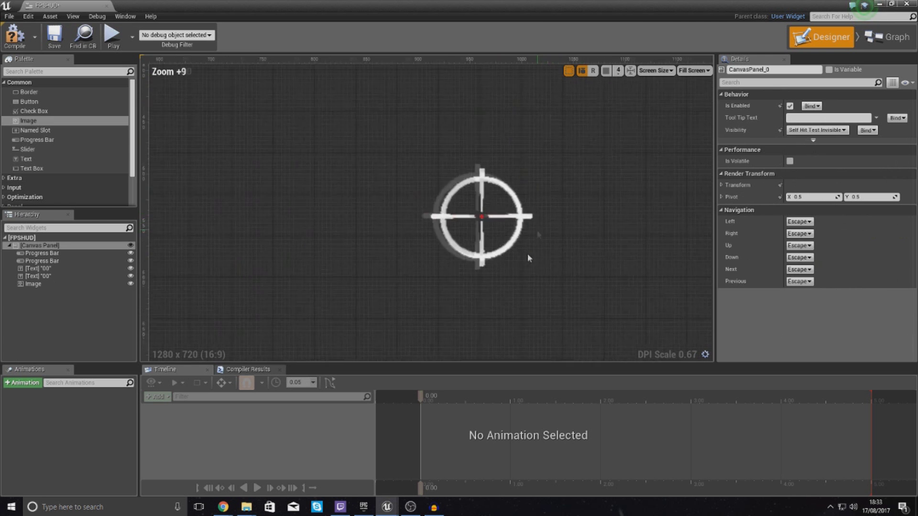
scroll(528, 258, "down", 10)
right_click_drag(547, 286, 447, 256)
scroll(453, 249, "up", 4)
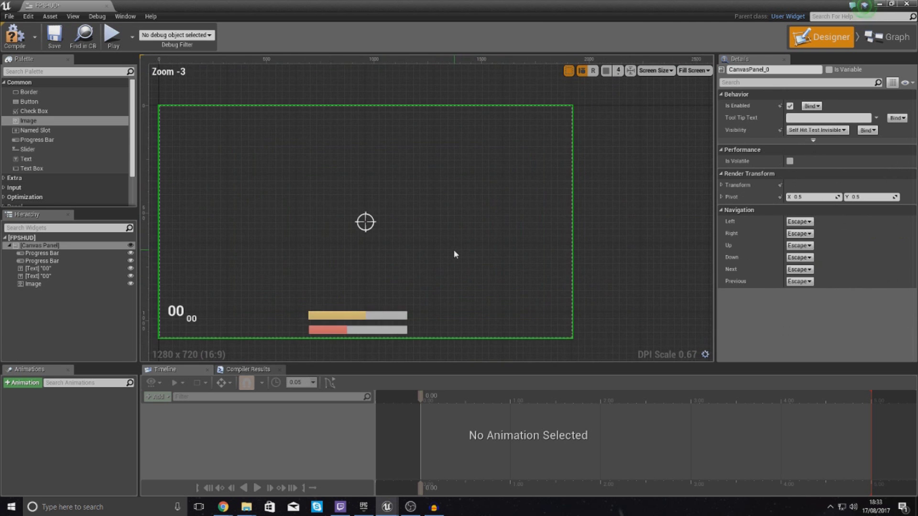
left_click(864, 6)
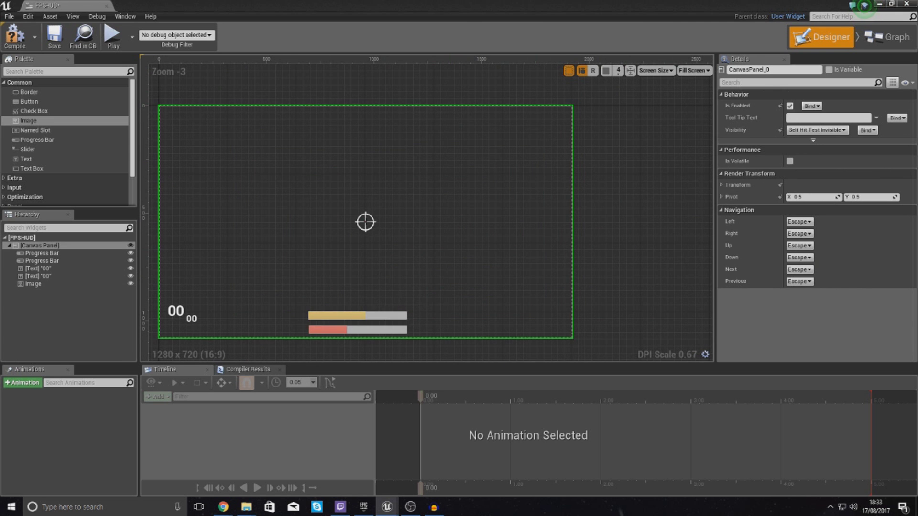
left_click(907, 4)
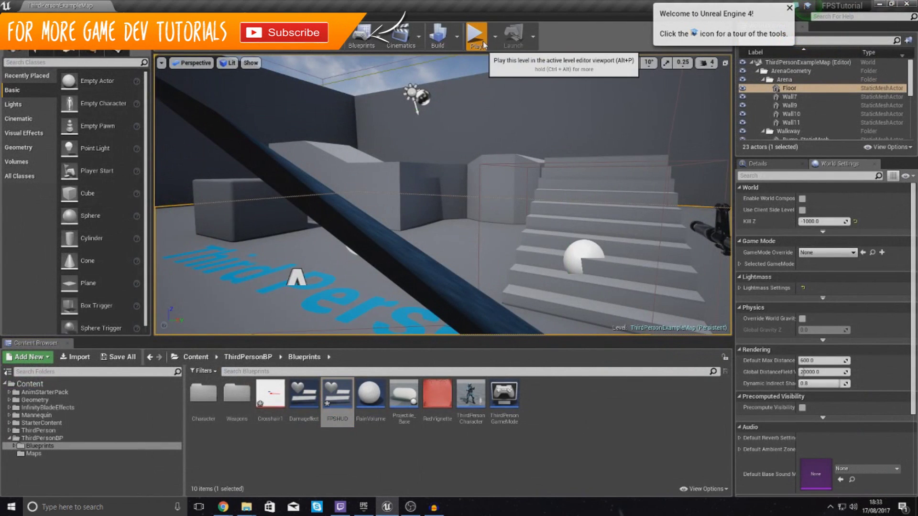
Play the level and fire the rifle to test the new crosshair.
left_click(475, 34)
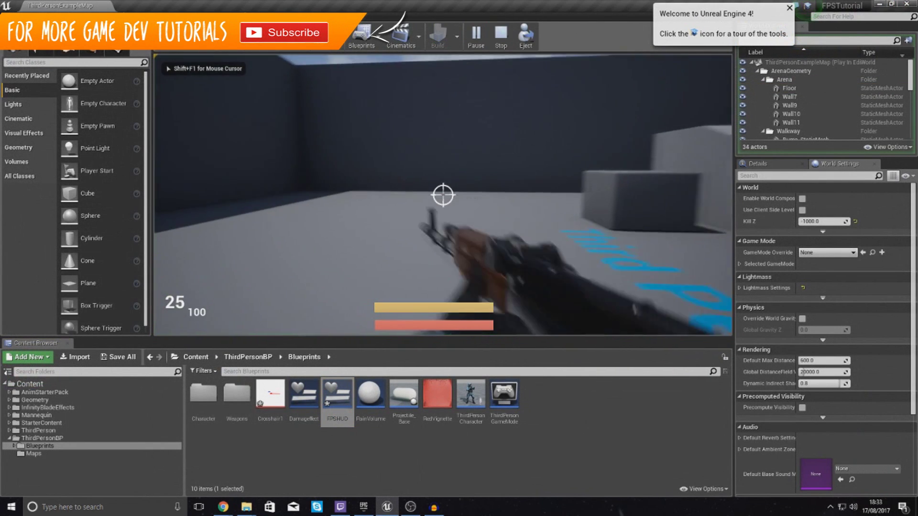
left_click(443, 195)
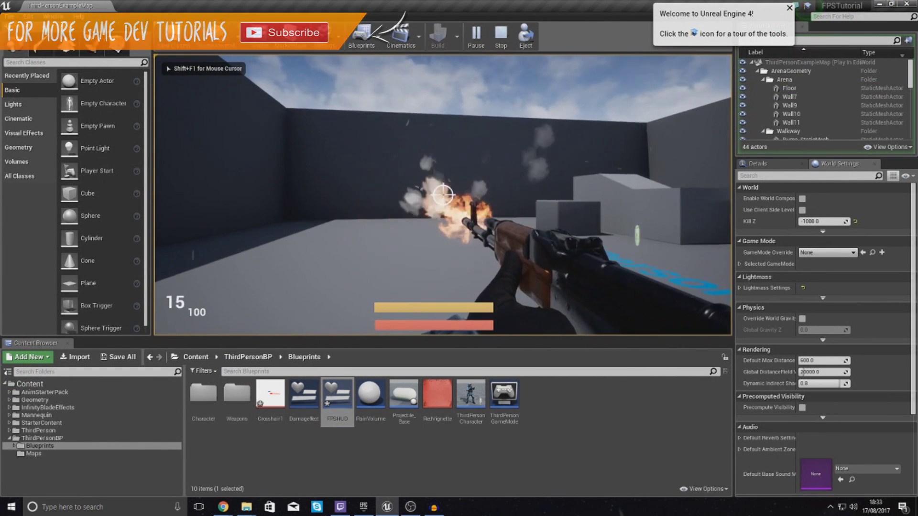
right_click(442, 195)
left_click_drag(442, 195, 443, 195)
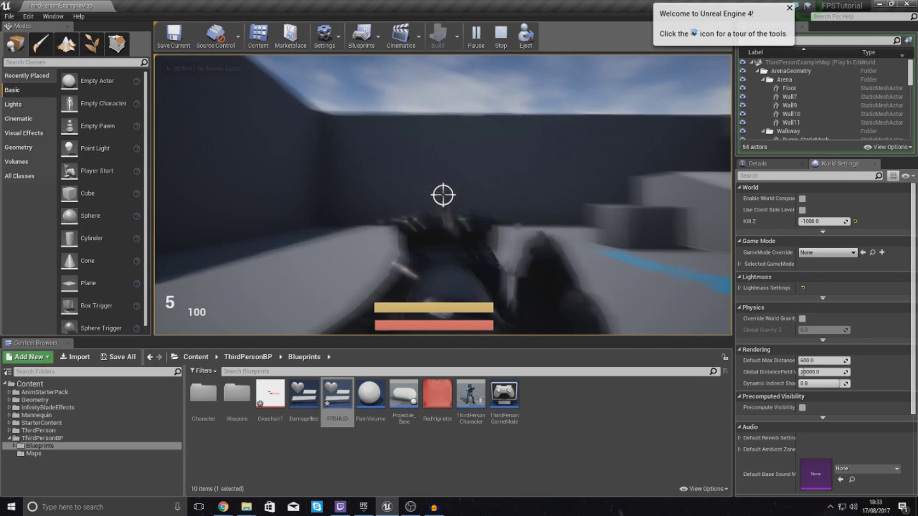
Move around the arena comparing the crosshair's placement from the hip and while aiming down sights, and end the play session.
key("w")
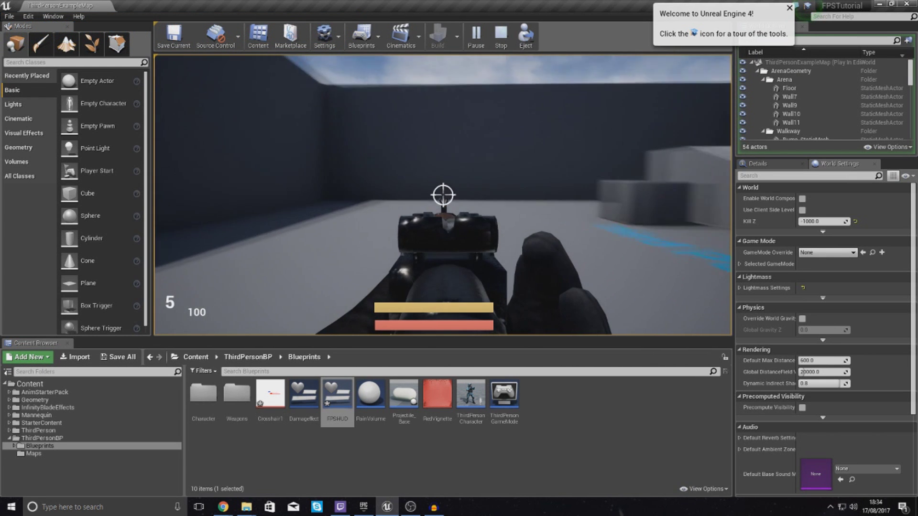
key("w")
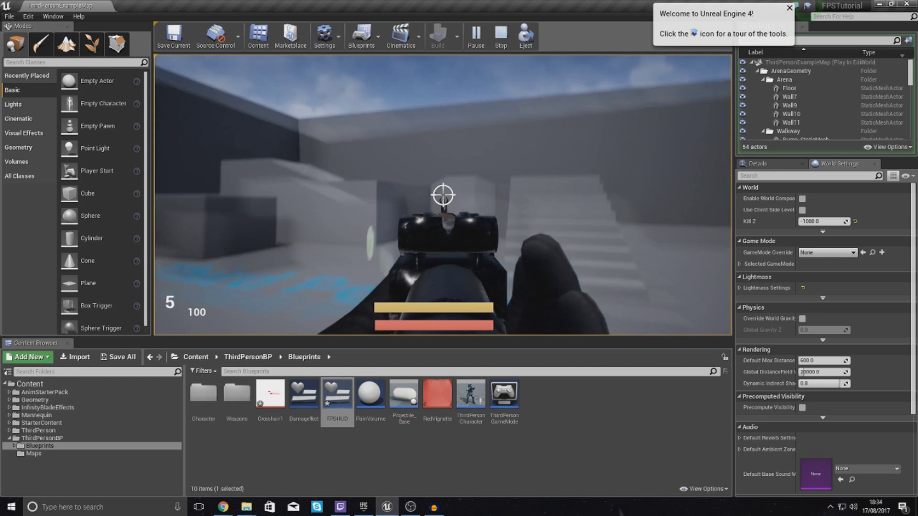
key("w")
right_click(443, 195)
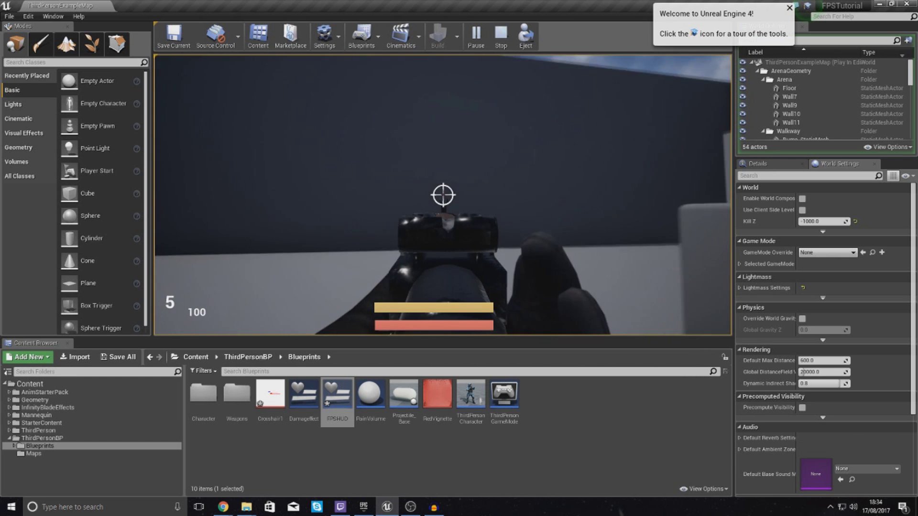
key("w")
right_click(443, 195)
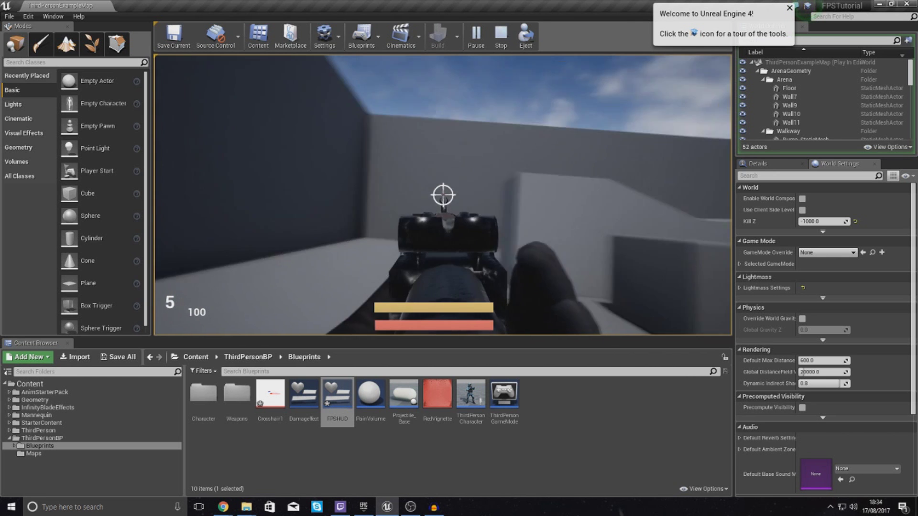
key("1")
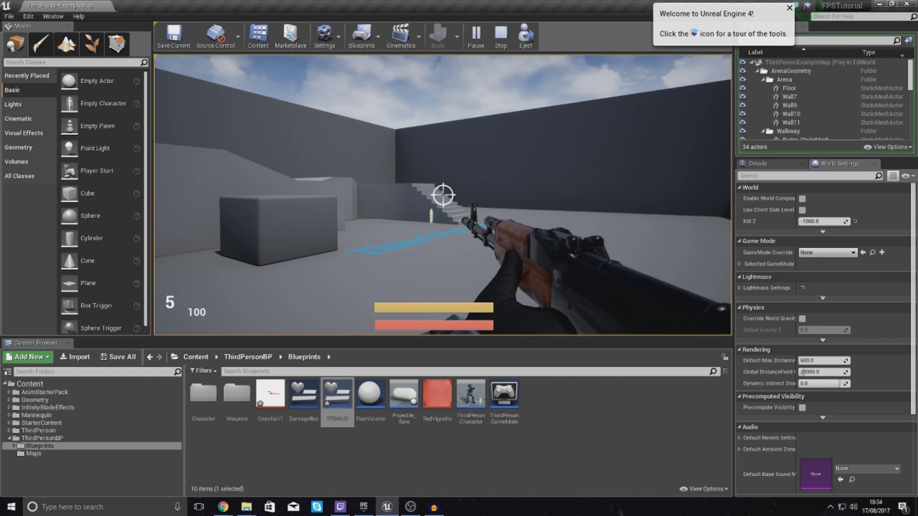
key("2")
right_click(443, 195)
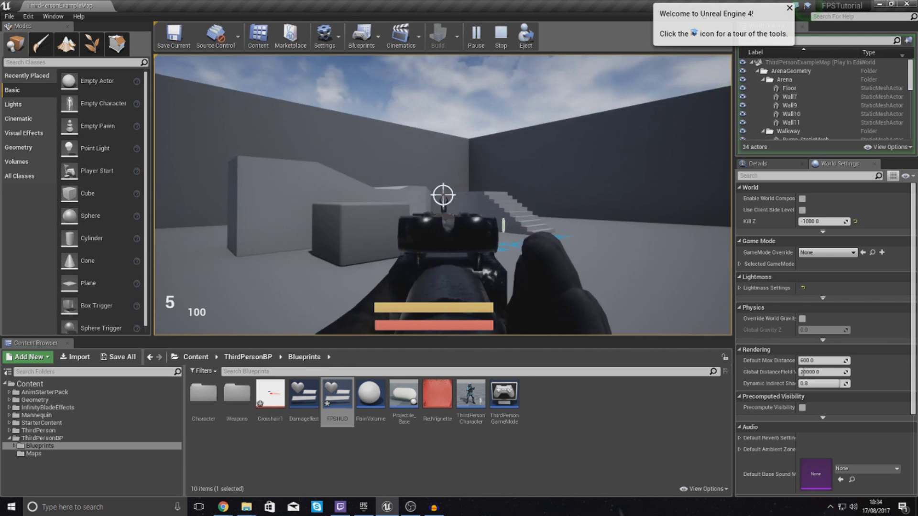
key("1")
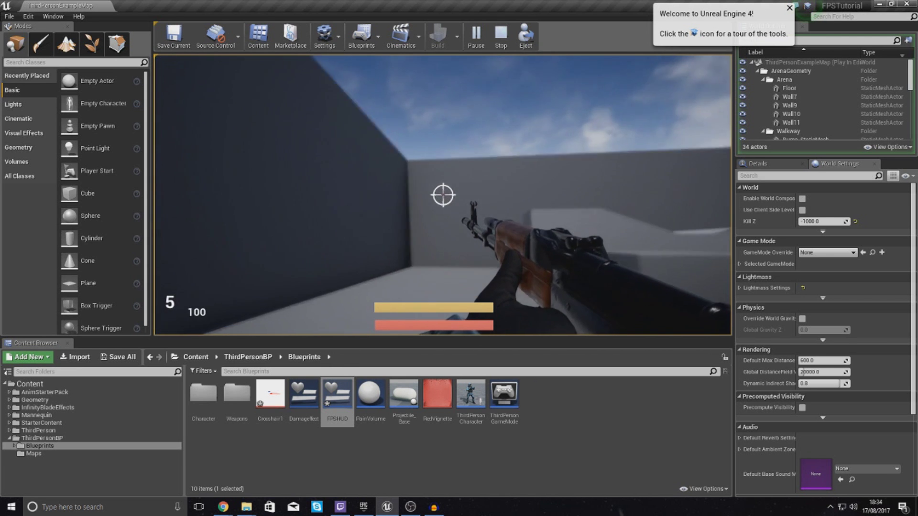
key("Escape")
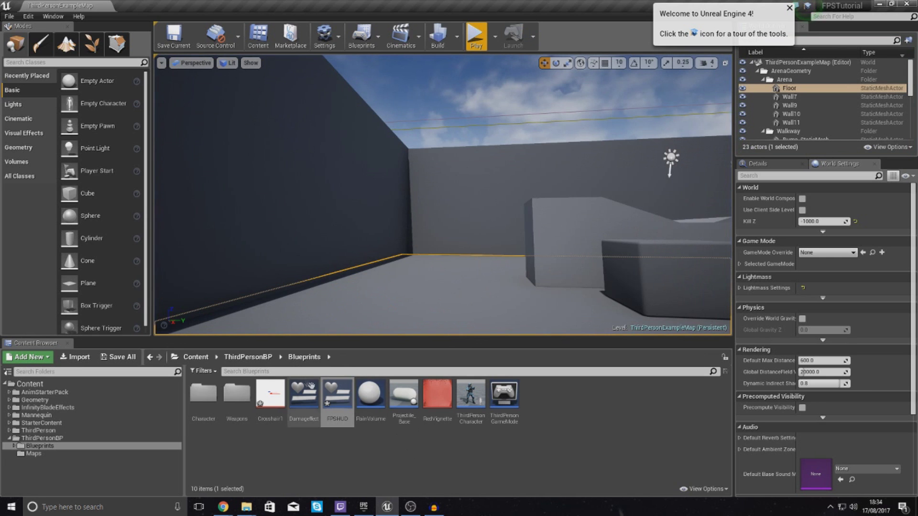
Reopen the FPSHUD widget and set the crosshair image's Size X and Size Y to 50.
double_click(337, 394)
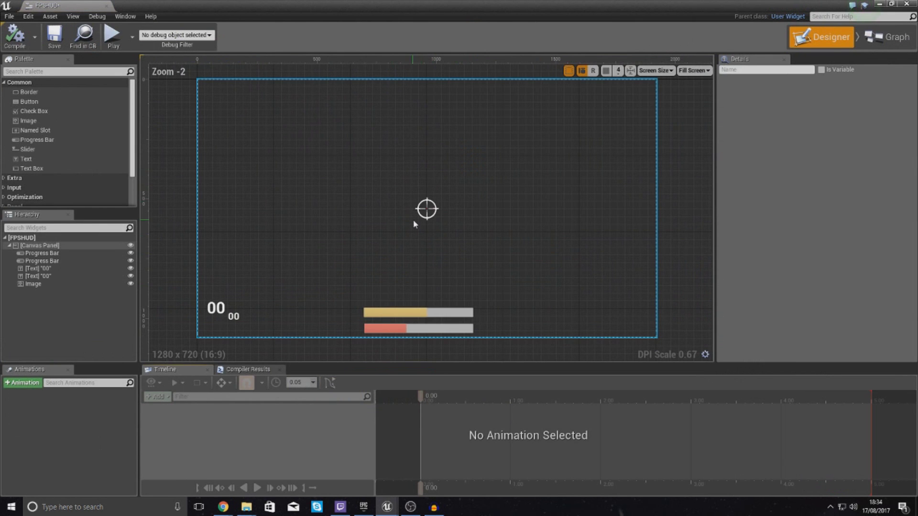
left_click(414, 223)
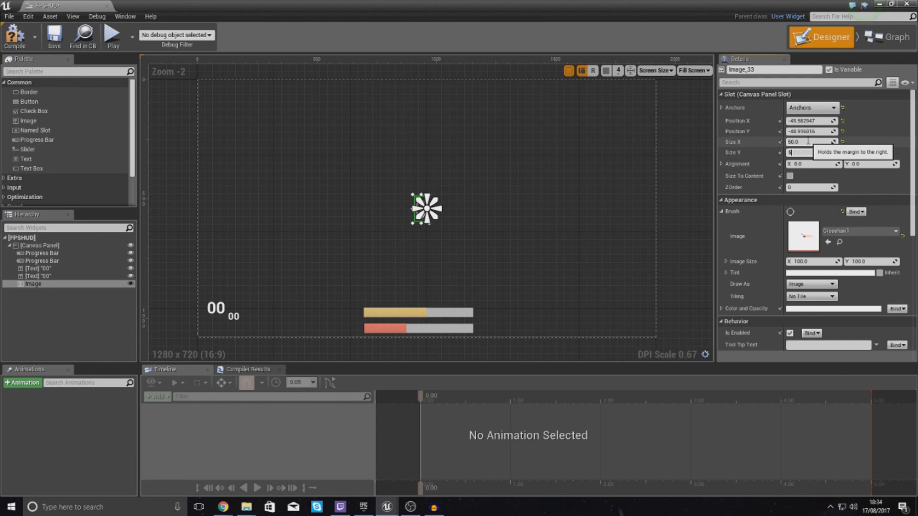
Recentre the crosshair image over its anchor at about X -25.0, Y -24.5, and close the FPSHUD editor.
scroll(494, 144, "up", 14)
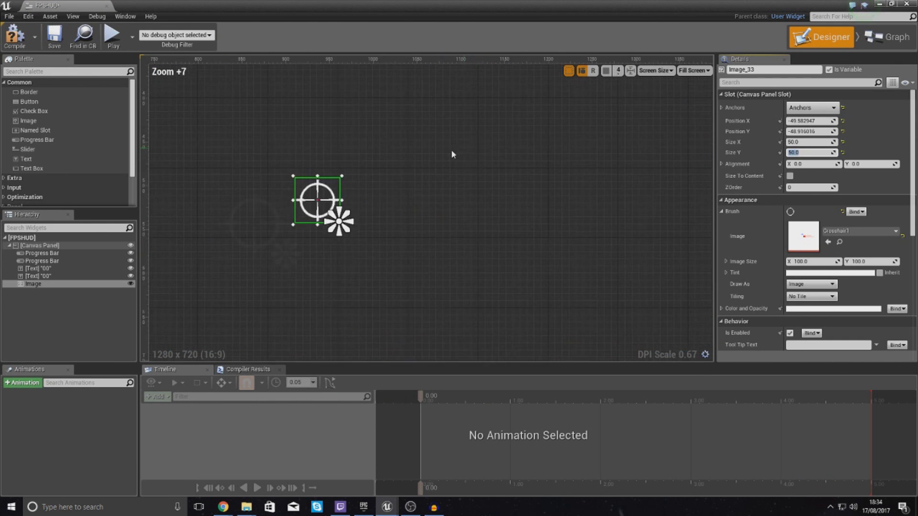
left_click_drag(234, 246, 271, 282)
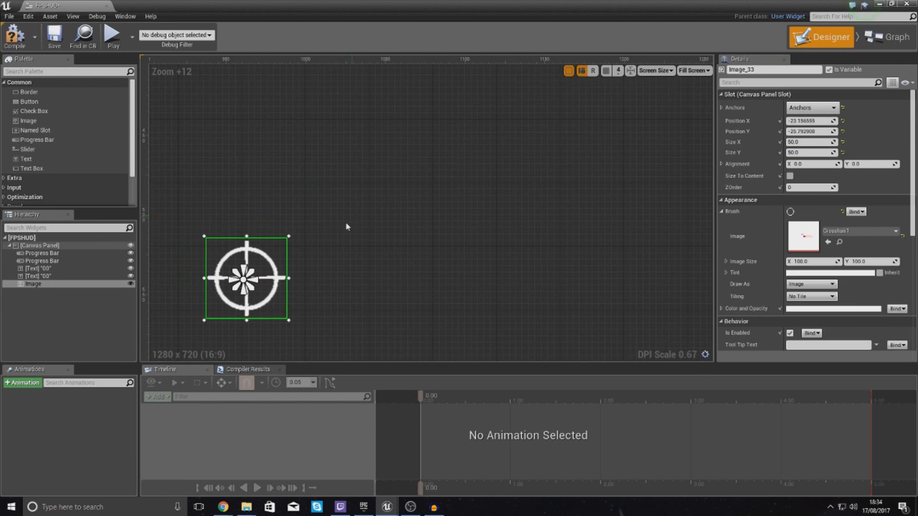
scroll(346, 225, "up", 3)
right_click_drag(346, 225, 684, 157)
left_click_drag(565, 247, 560, 247)
left_click(601, 234)
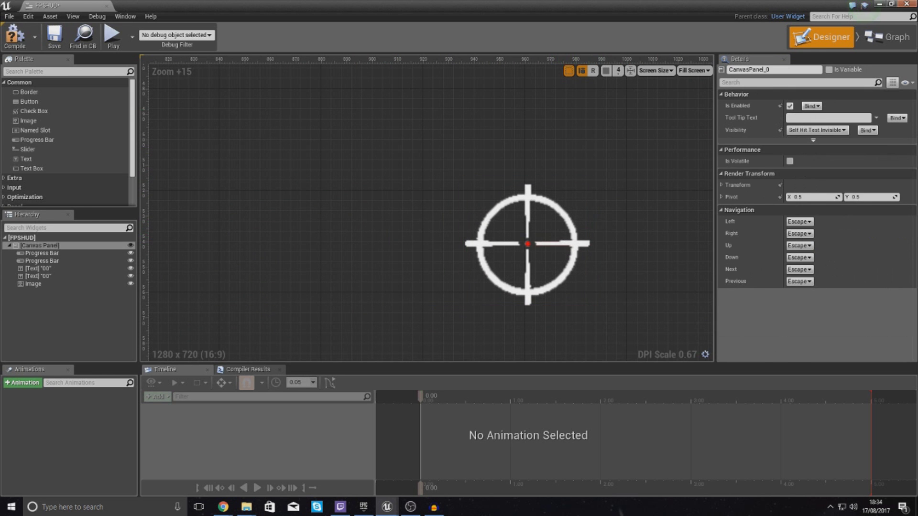
left_click(906, 4)
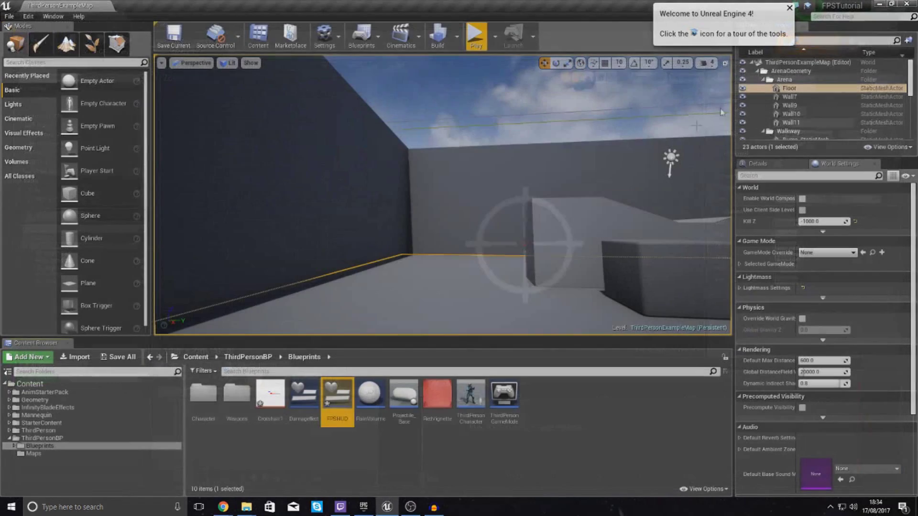
Open the ThirdPersonCharacter blueprint and locate the InputAction AimDownSights node chain in its Event Graph.
double_click(474, 391)
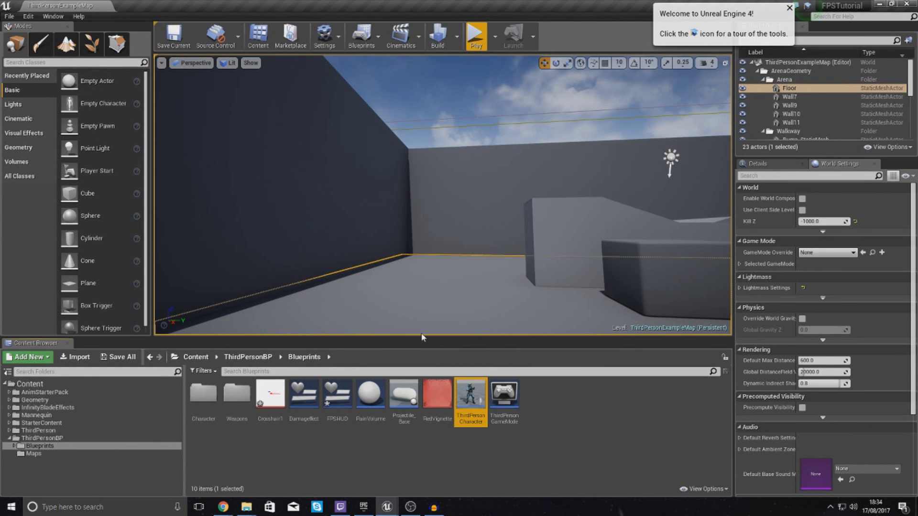
scroll(359, 276, "down", 10)
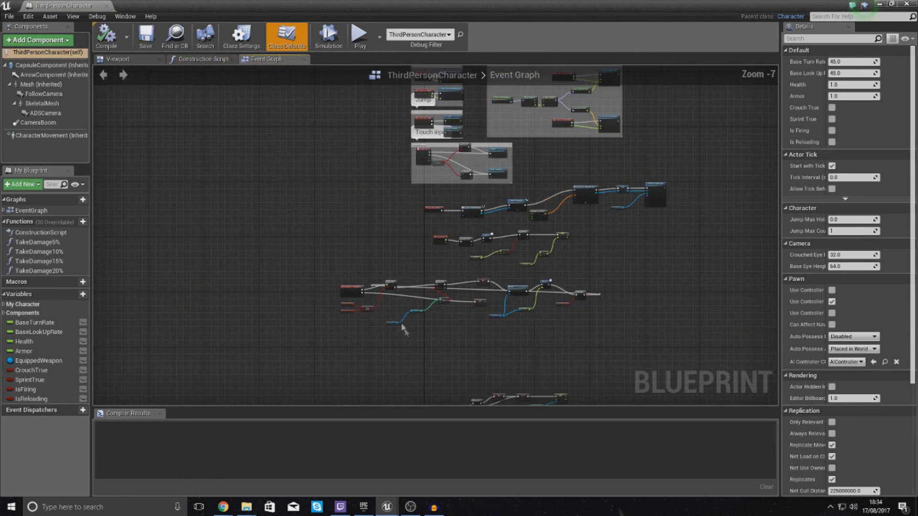
scroll(479, 360, "up", 9)
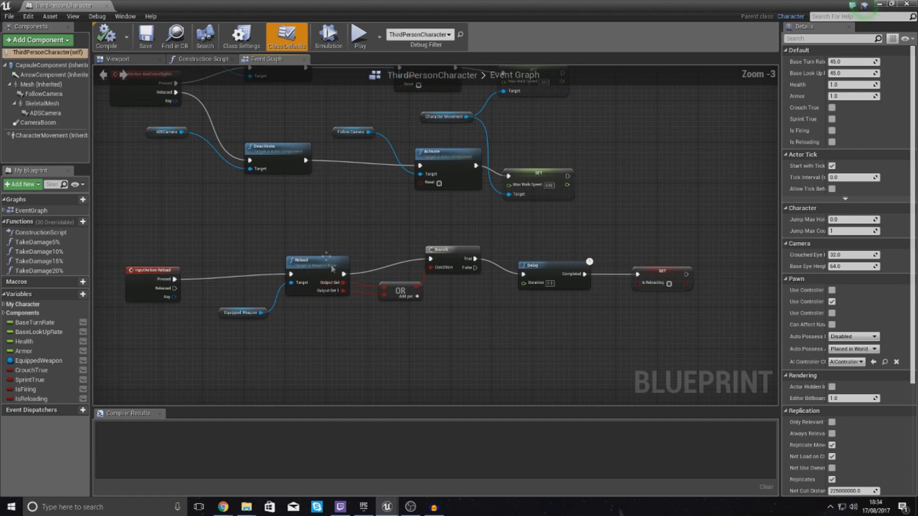
right_click_drag(226, 180, 350, 391)
right_click_drag(417, 204, 414, 272)
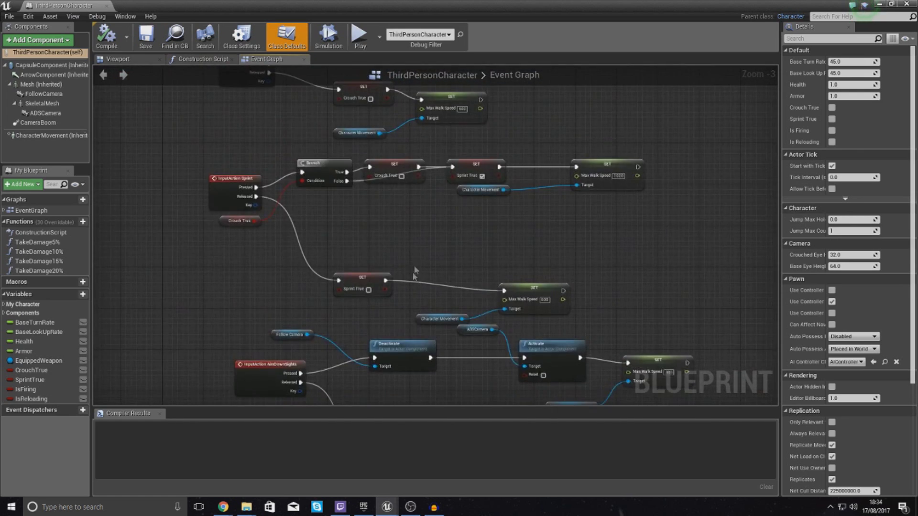
right_click_drag(401, 137, 436, 252)
scroll(331, 174, "down", 3)
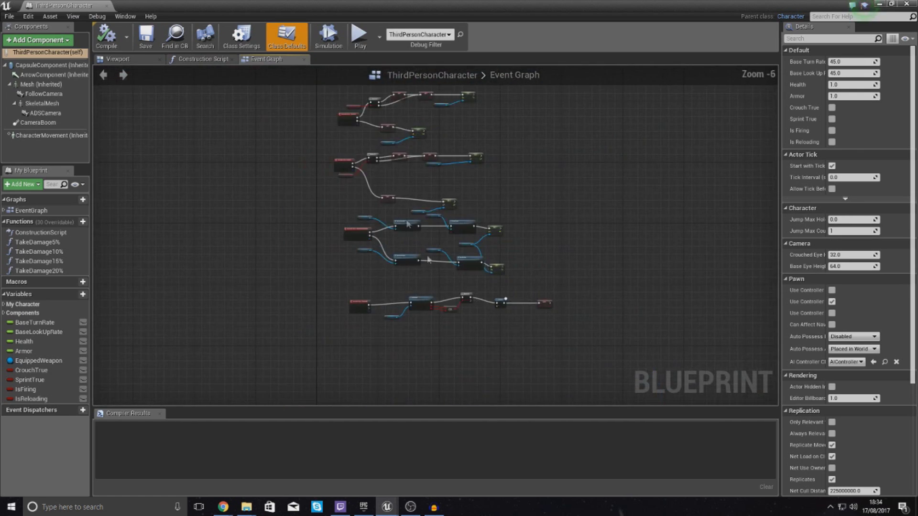
scroll(355, 229, "up", 5)
right_click_drag(352, 271, 269, 166)
right_click_drag(587, 166, 504, 169)
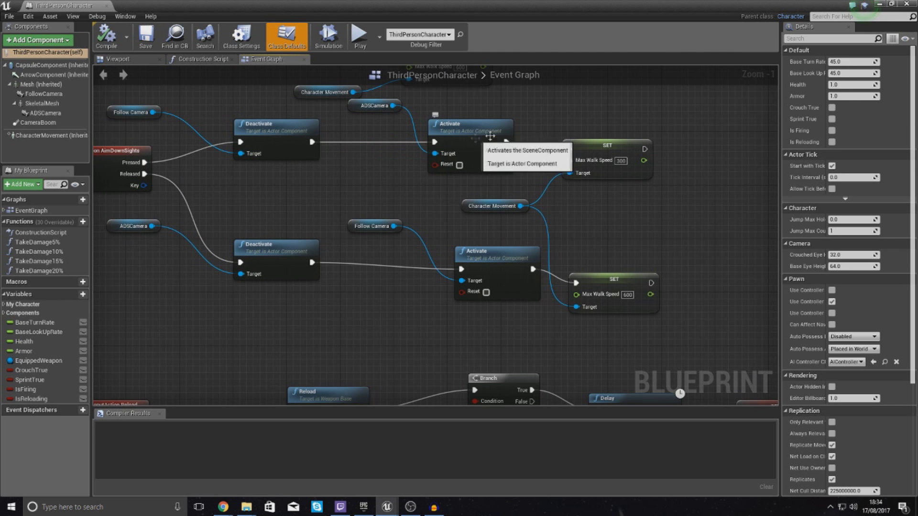
Add a Boolean variable named Aiming to the ThirdPersonCharacter blueprint.
right_click_drag(478, 194, 409, 241)
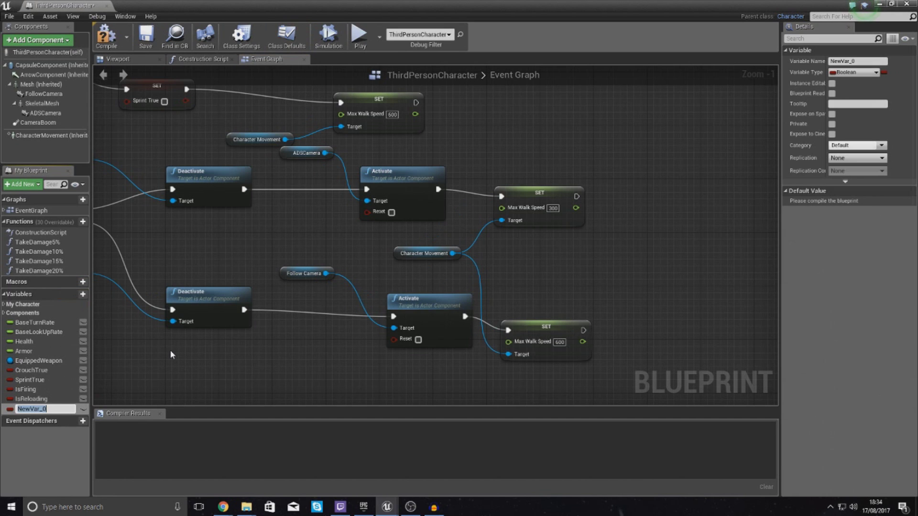
type("Aiming")
key("Return")
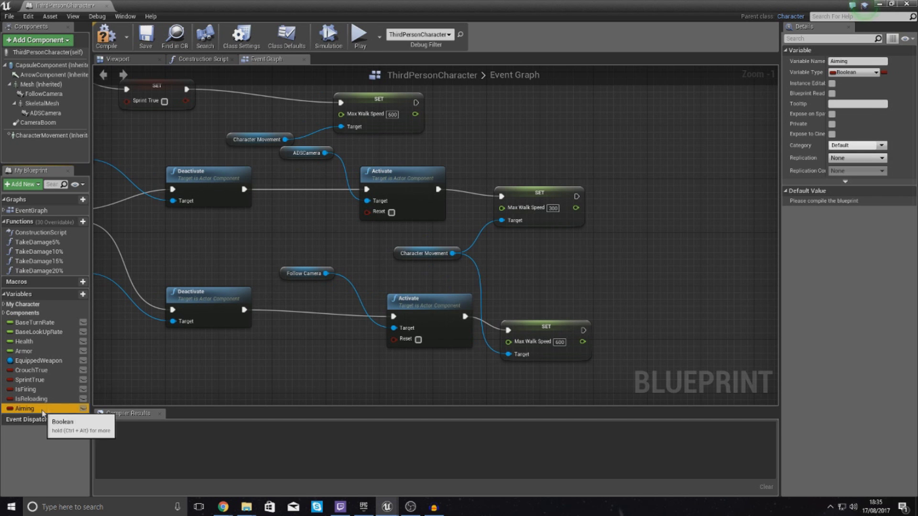
Place a SET Aiming node and connect it after the SET Max Walk Speed 300 node in the Pressed branch.
left_click_drag(43, 412, 413, 297)
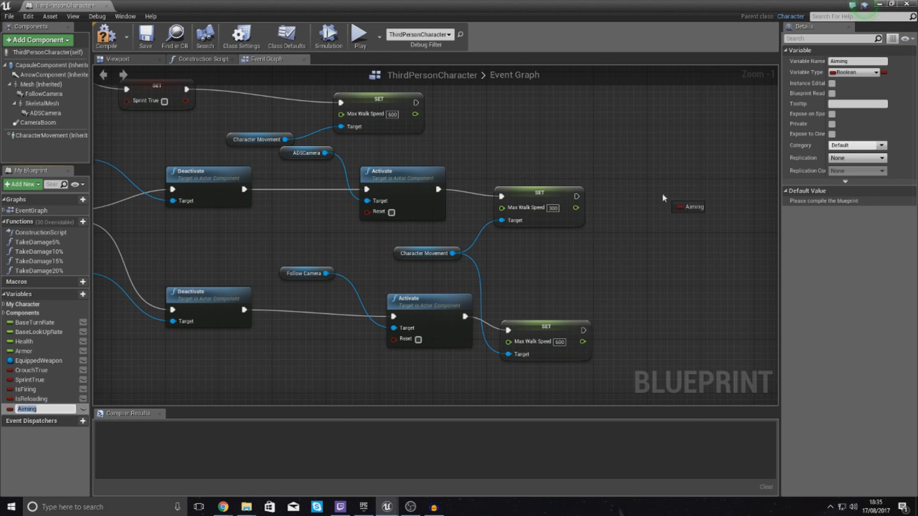
left_click_drag(663, 197, 577, 196)
left_click(678, 213)
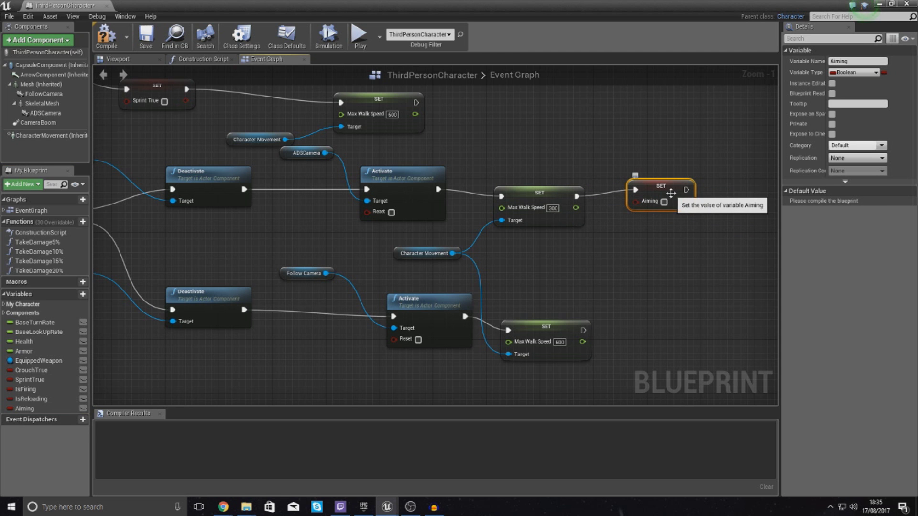
Duplicate the SET Aiming node and connect the copy after the SET Max Walk Speed 600 node in the Released branch.
key("ctrl+c")
key("ctrl+v")
left_click_drag(635, 279, 583, 330)
left_click(633, 263)
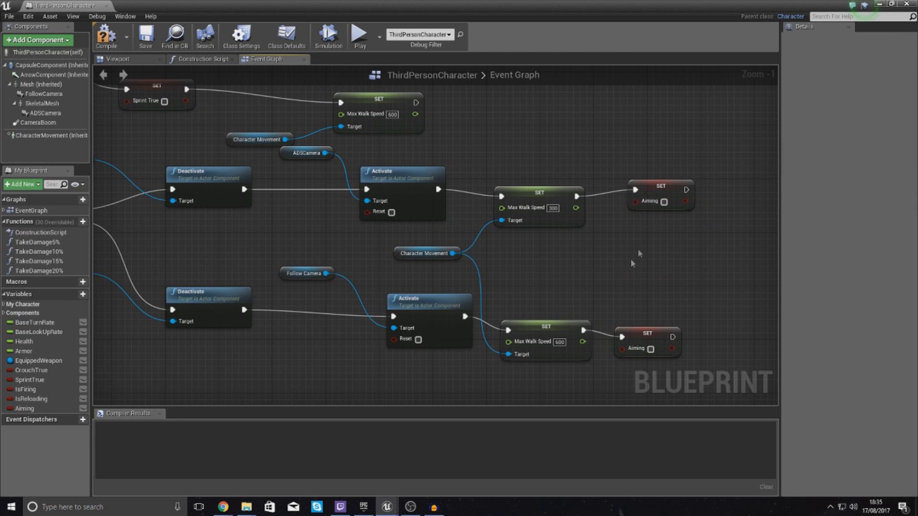
Enable Aiming on the SET node that ends AimDownSights' Pressed branch and align the Released branch's SET node beneath it.
right_click_drag(366, 235, 552, 236)
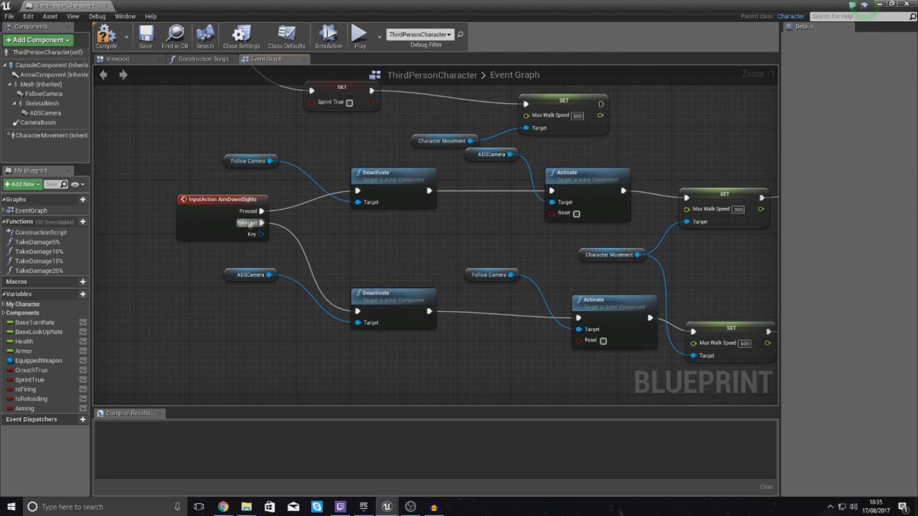
right_click_drag(753, 210, 543, 229)
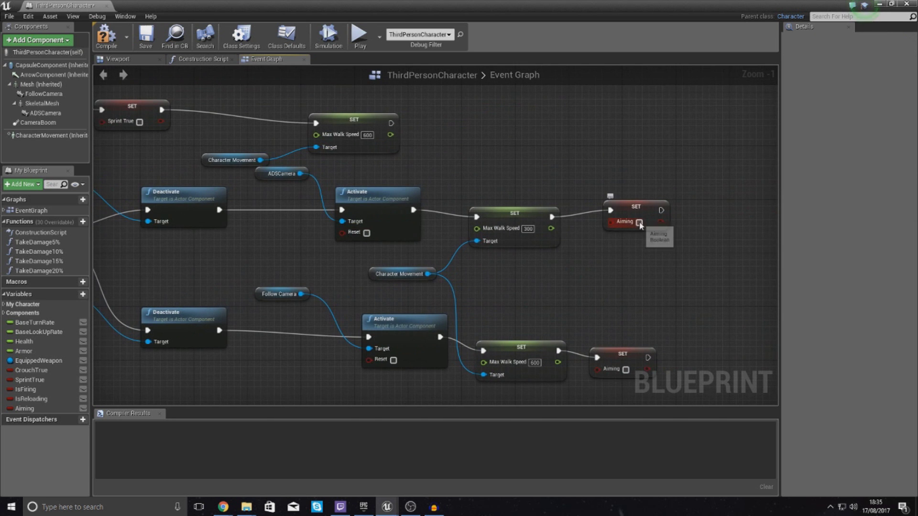
right_click_drag(642, 267, 593, 200)
left_click(588, 289)
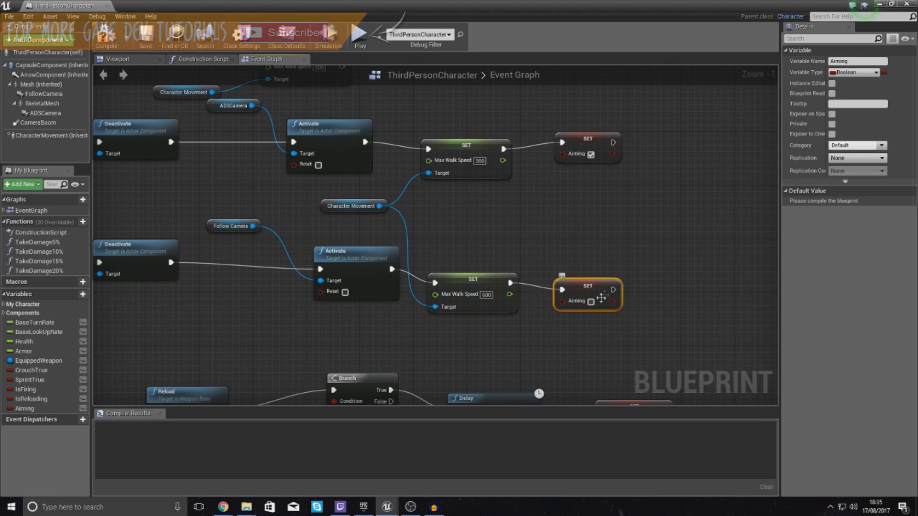
left_click(591, 313)
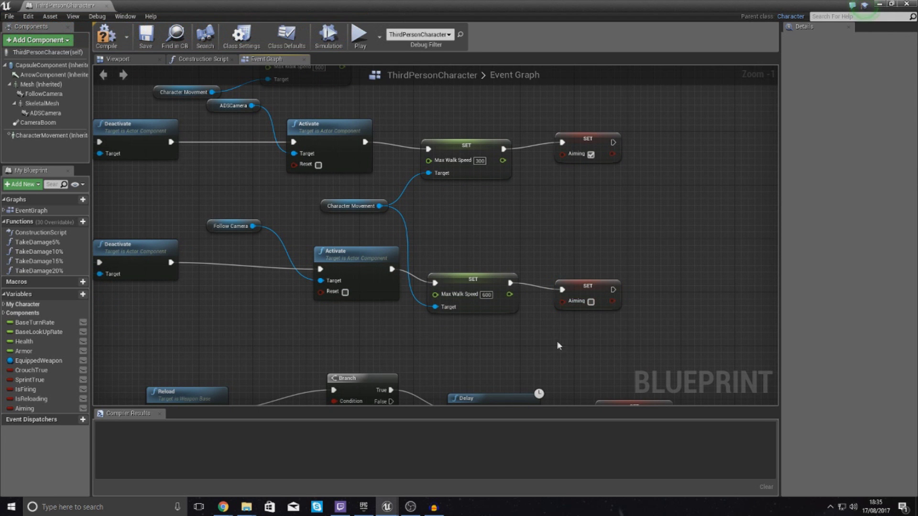
Compile the ThirdPersonCharacter blueprint and close its editor.
right_click_drag(455, 296, 597, 307)
right_click_drag(521, 234, 555, 266)
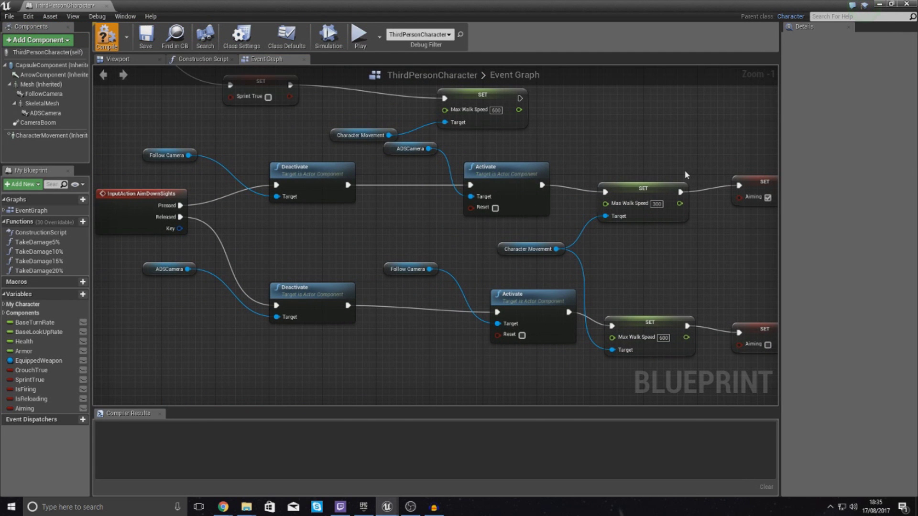
left_click(106, 6)
Open the FPSHUD widget and create a Visibility binding for the crosshair image.
double_click(341, 404)
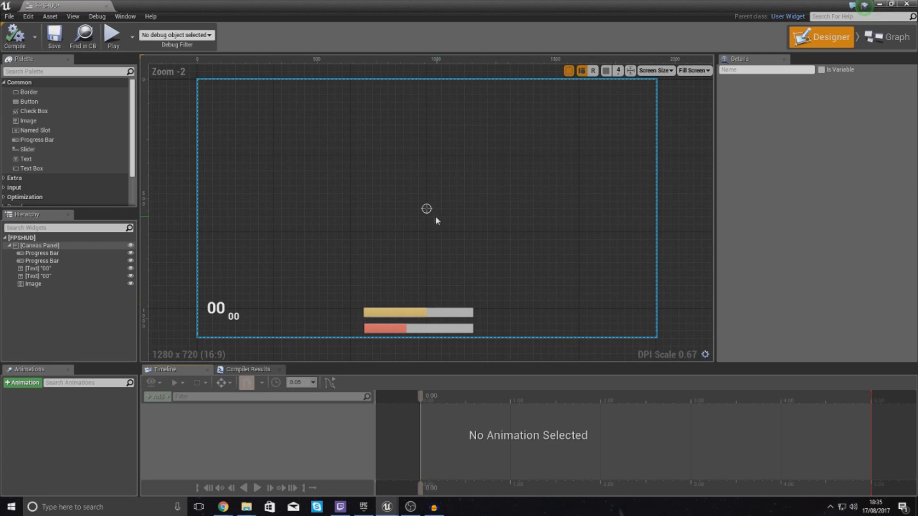
left_click(429, 214)
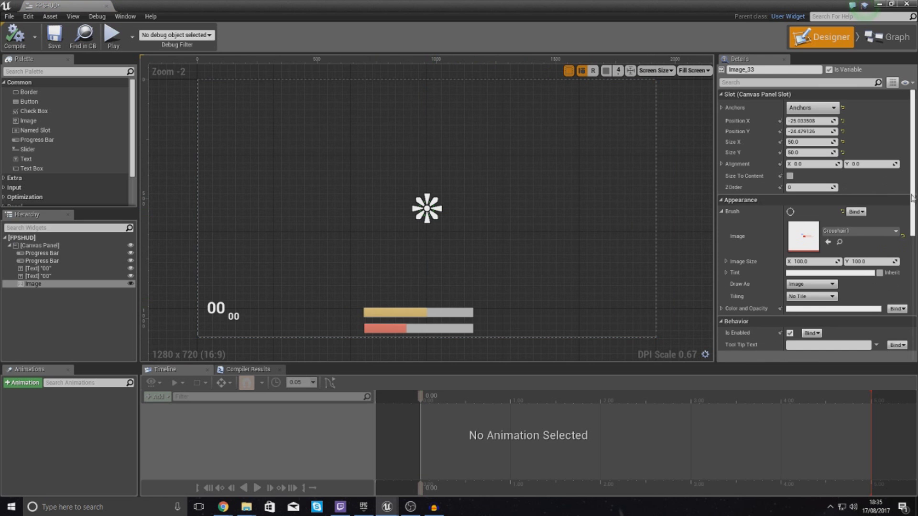
left_click_drag(912, 197, 914, 255)
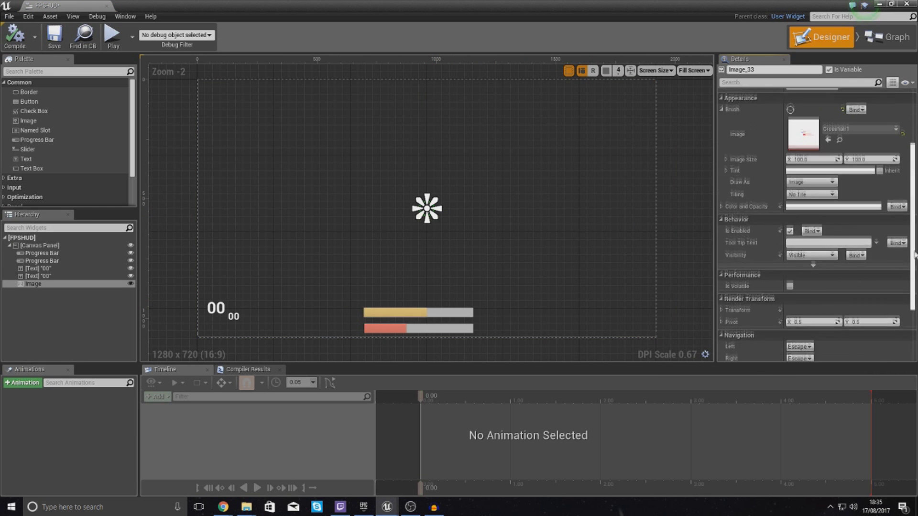
left_click(855, 248)
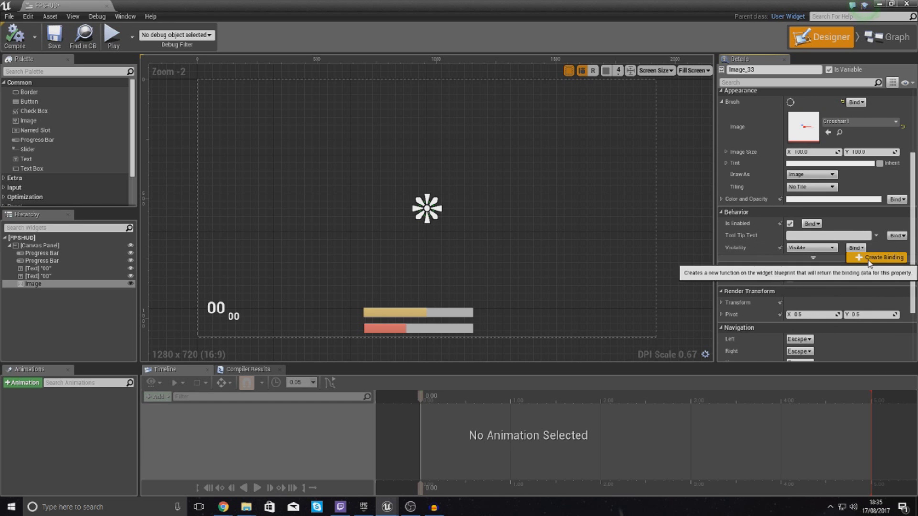
left_click(869, 260)
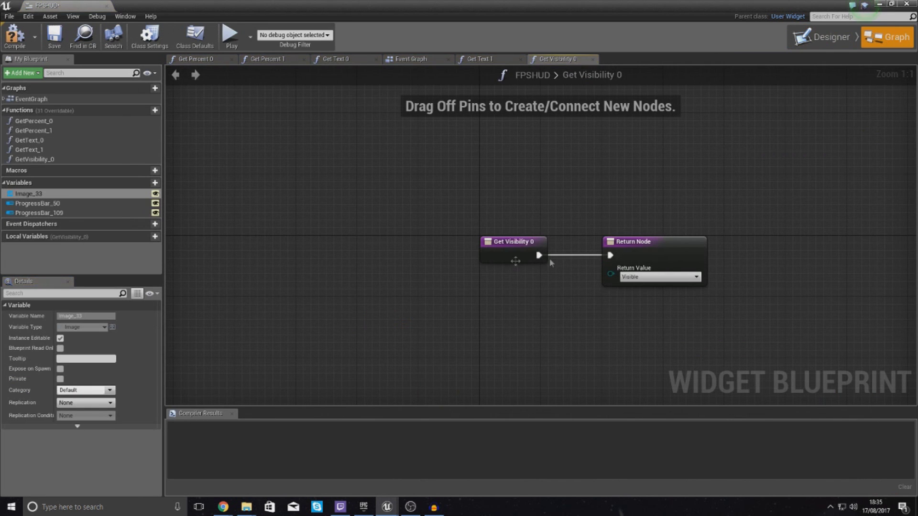
Space the Get Visibility 0 and Return nodes far apart and place a copy of the Return Node beneath the original.
left_click_drag(508, 262, 233, 231)
left_click_drag(656, 258, 669, 226)
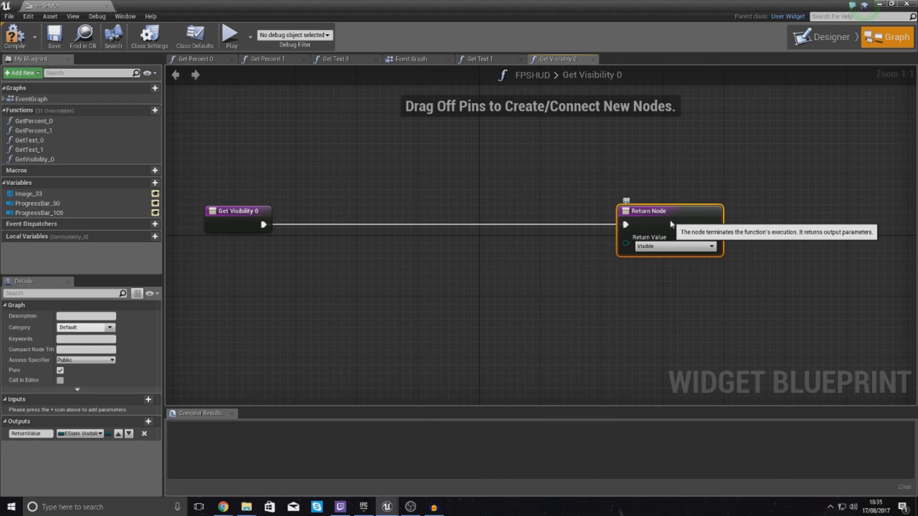
key("ctrl+c")
key("ctrl+v")
left_click_drag(711, 271, 668, 295)
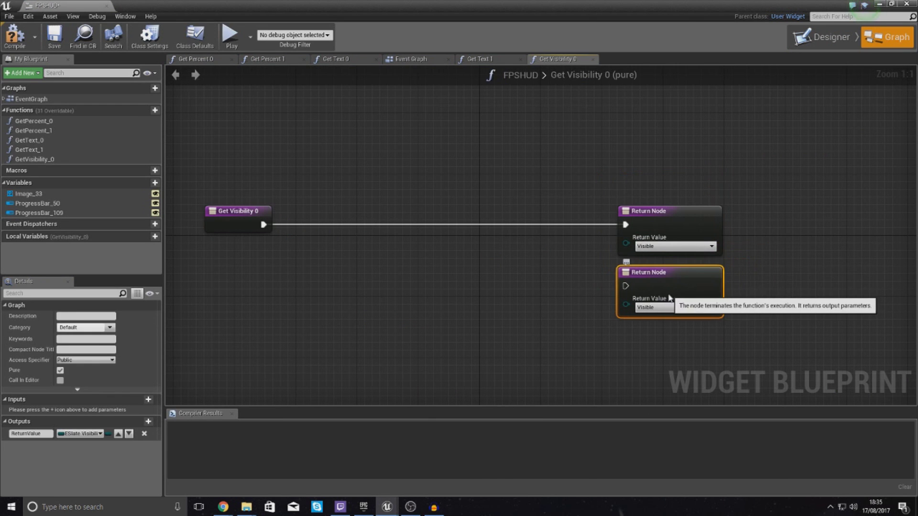
left_click(737, 269)
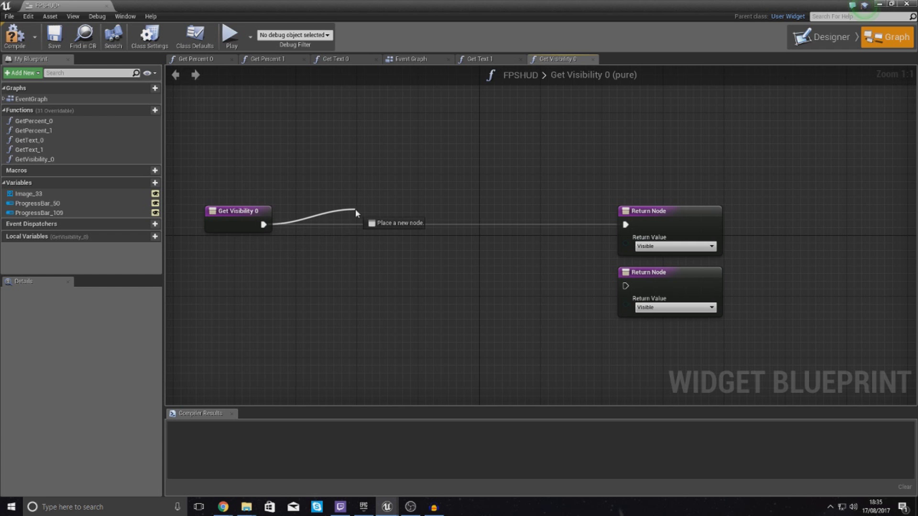
Insert a Branch node between Get Visibility 0 and the upper Return Node, and search for an aiming value for its Condition.
left_click_drag(354, 209, 281, 290)
type("branch")
key("Return")
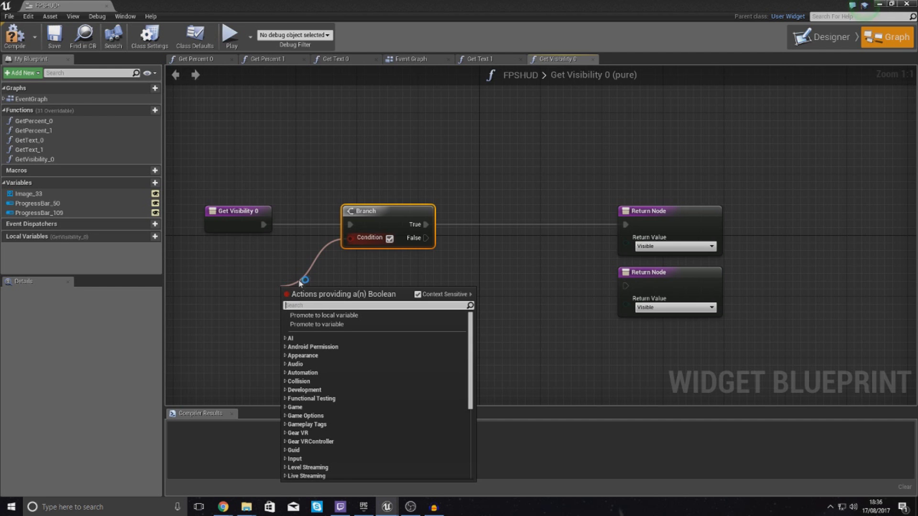
type("aiming")
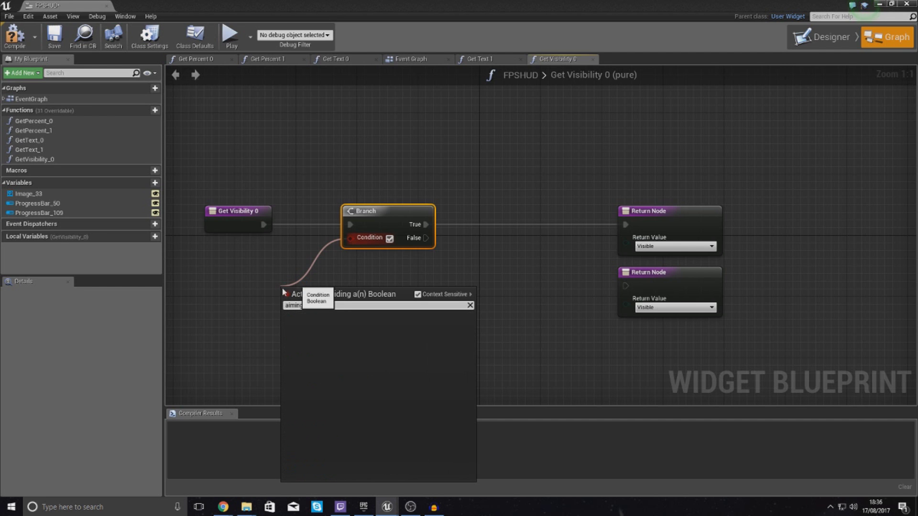
key("Escape")
Insert a Cast To ThirdPersonCharacter node between Get Visibility 0 and the Branch, and line the three nodes up.
mouse_move(244, 226)
left_mouse_down()
mouse_move(185, 239)
mouse_move(257, 236)
left_mouse_up()
type("cast to thirdper")
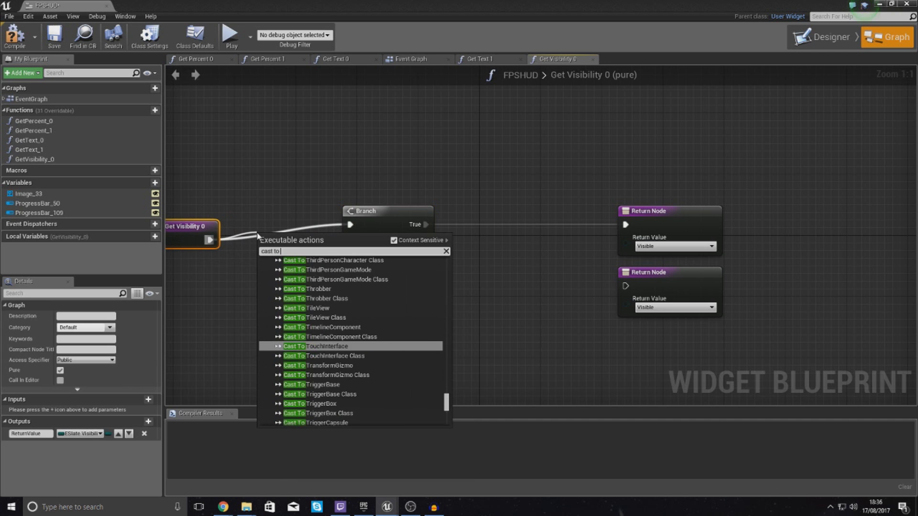
key("Return")
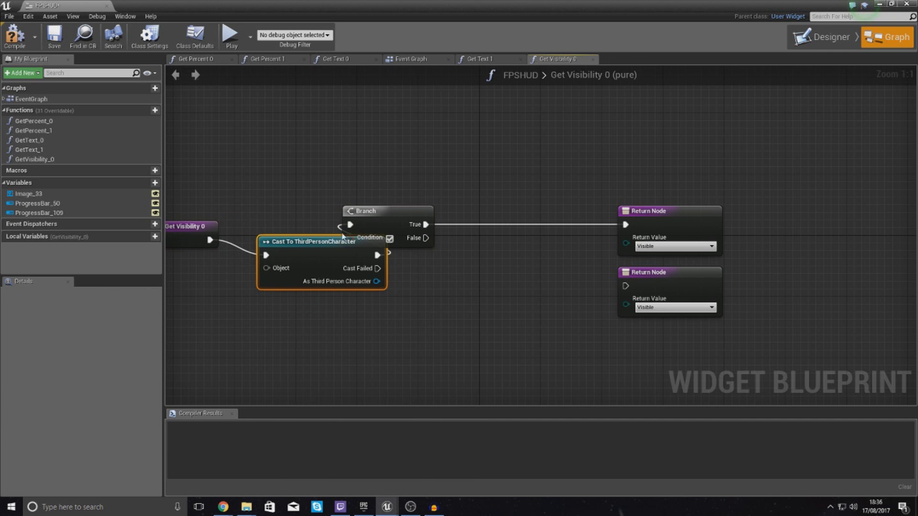
left_click_drag(342, 237, 255, 217)
right_click_drag(209, 239, 327, 229)
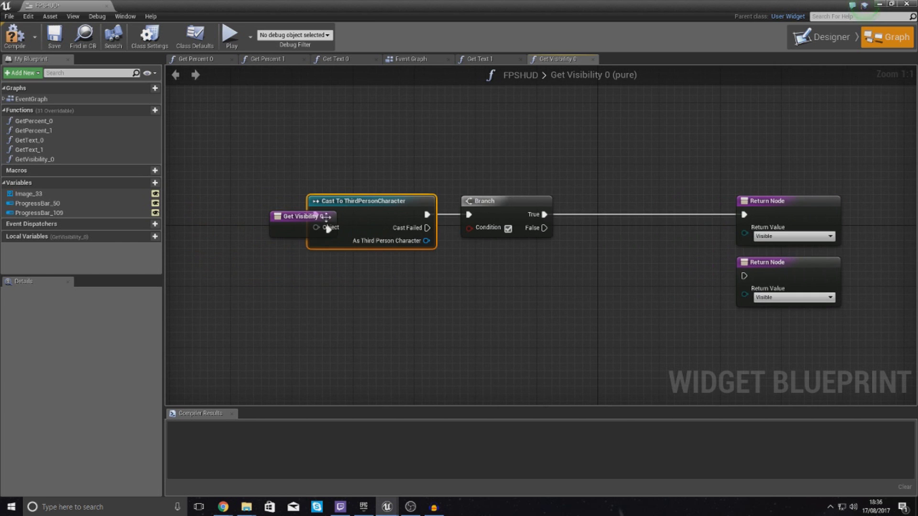
left_click_drag(282, 231, 188, 214)
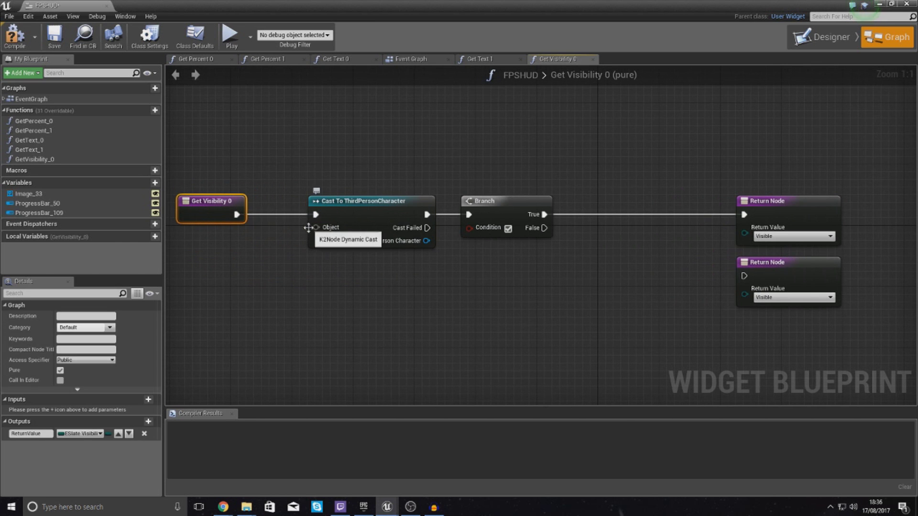
Feed the cast's Object input from a Get Player Character node and place that node above Get Visibility 0.
left_click_drag(316, 227, 240, 125)
type("get player ch")
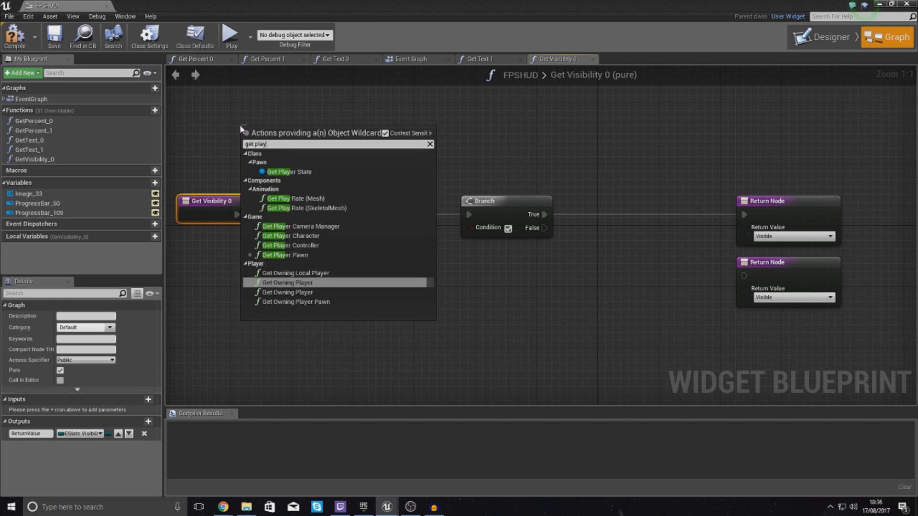
key("Return")
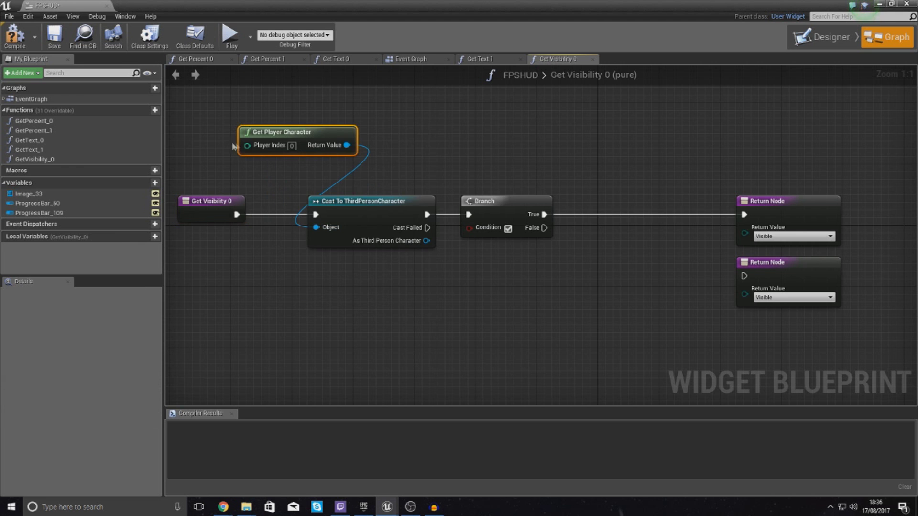
left_click_drag(239, 143, 170, 174)
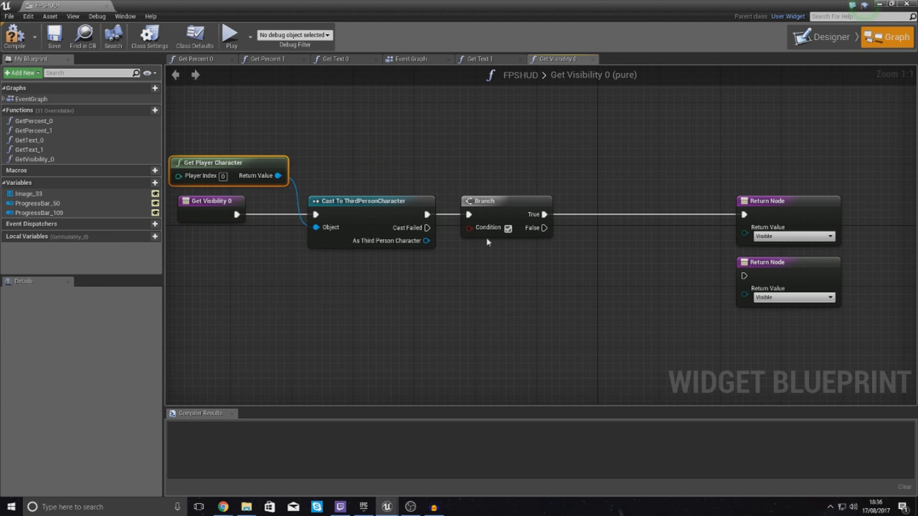
Add a Get Aiming node from the cast's As Third Person Character output and place it below the cast.
left_click_drag(468, 228, 461, 274)
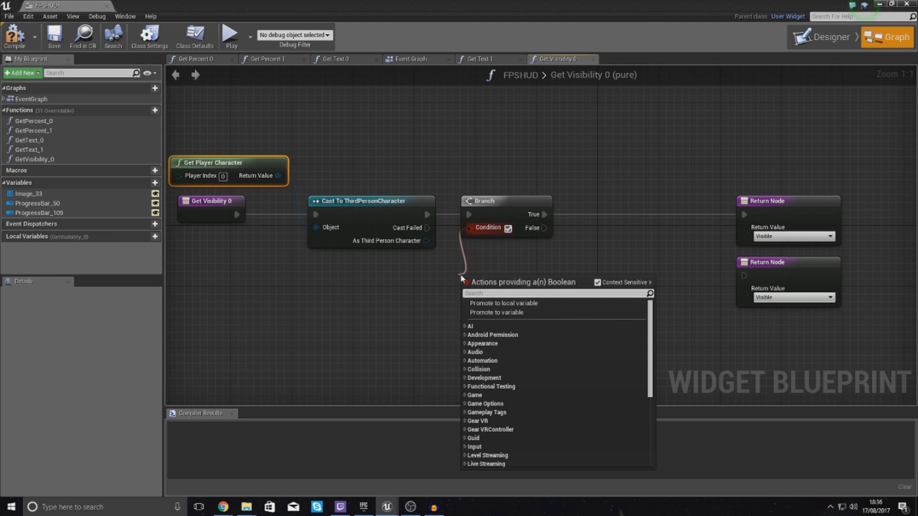
left_click_drag(426, 241, 463, 359)
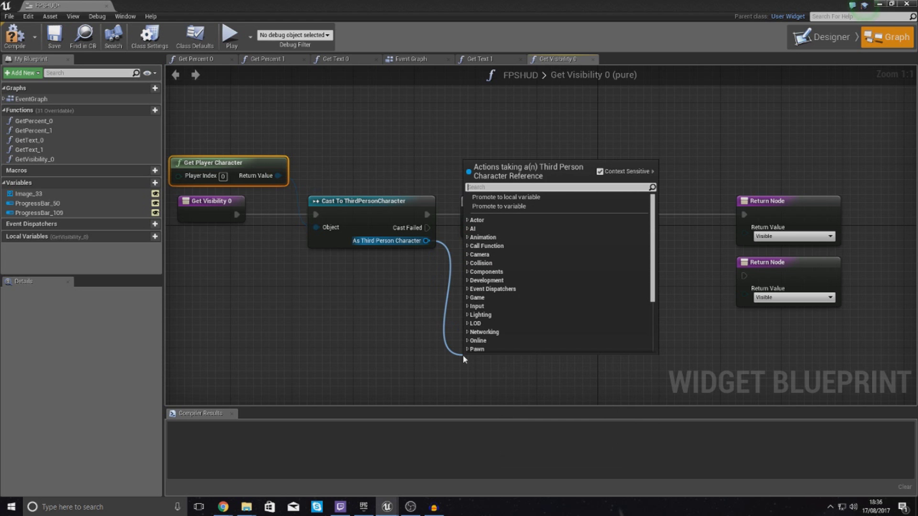
type("aiming")
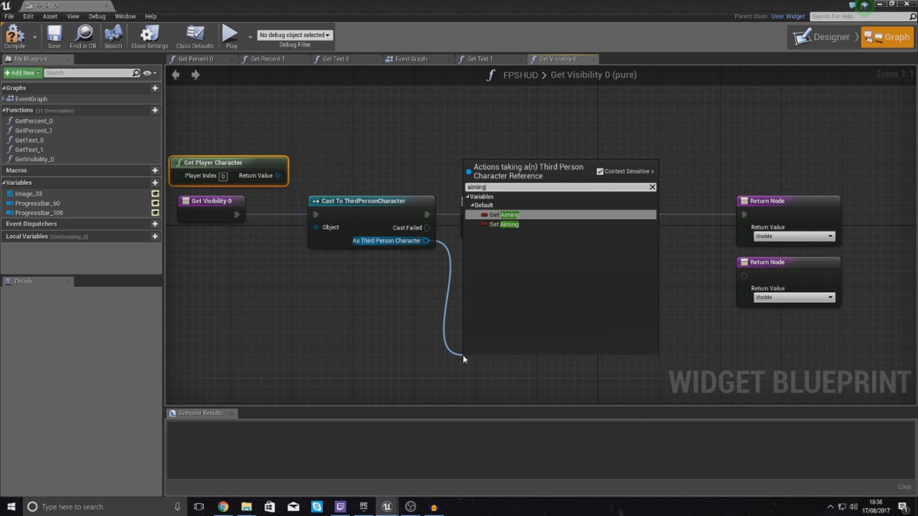
key("Return")
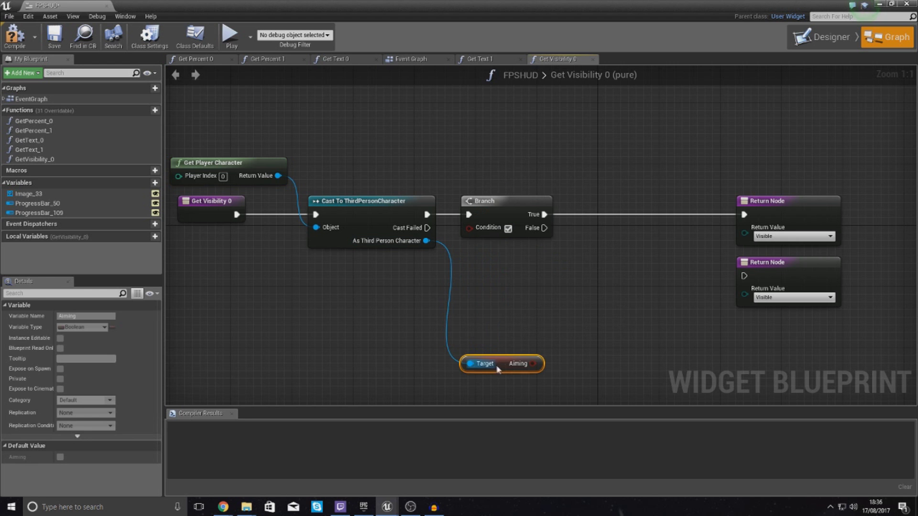
left_click_drag(497, 369, 405, 331)
left_click(491, 292)
Move the Branch node further from the cast and connect the Aiming output to its Condition.
right_click_drag(543, 171, 588, 177)
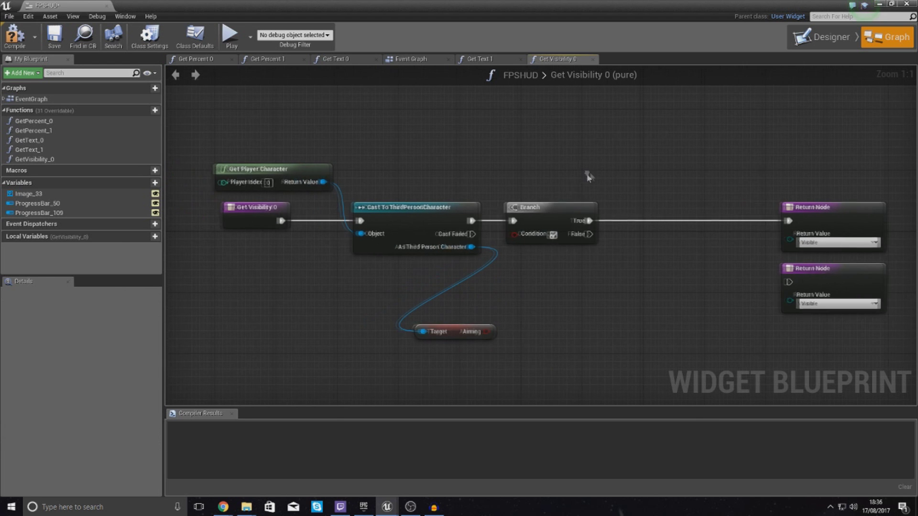
left_click_drag(525, 208, 554, 208)
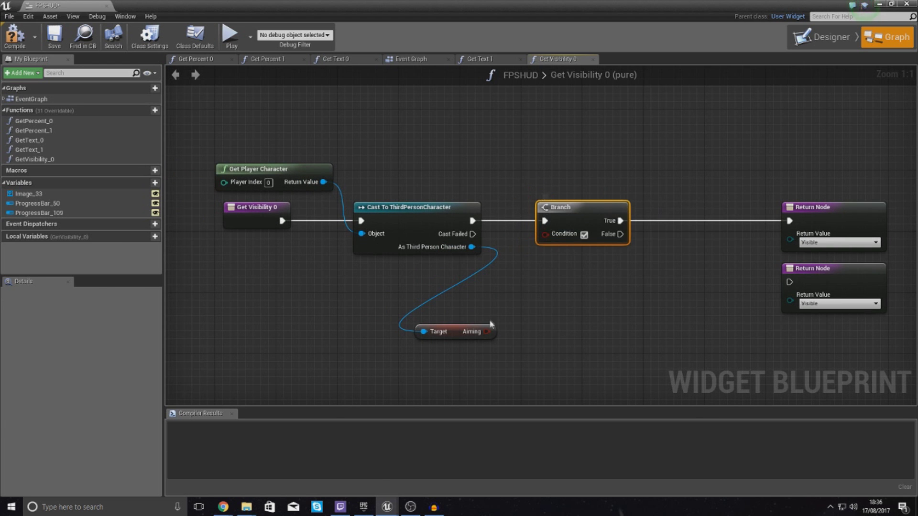
left_click_drag(486, 331, 552, 236)
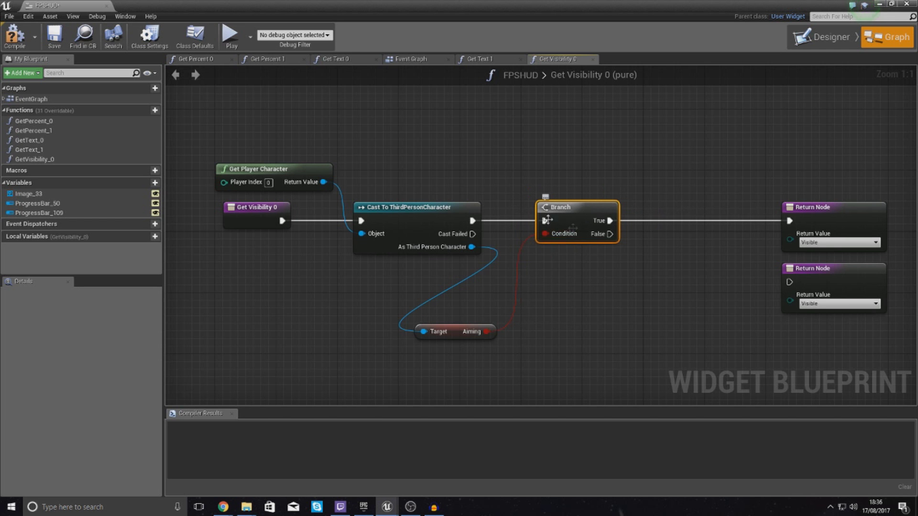
Set the Return Node on the Branch's True path to Hidden and connect the False output to the lower Return Node.
right_click_drag(667, 245, 443, 235)
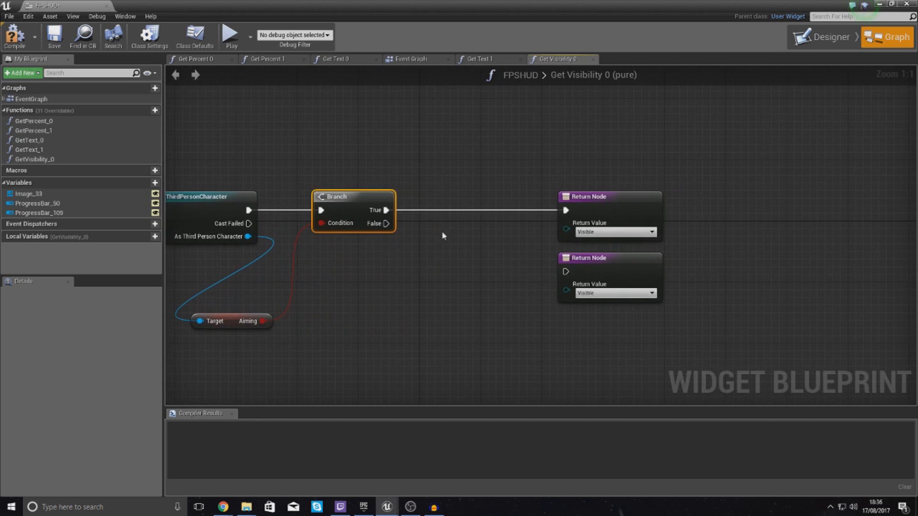
left_click(591, 234)
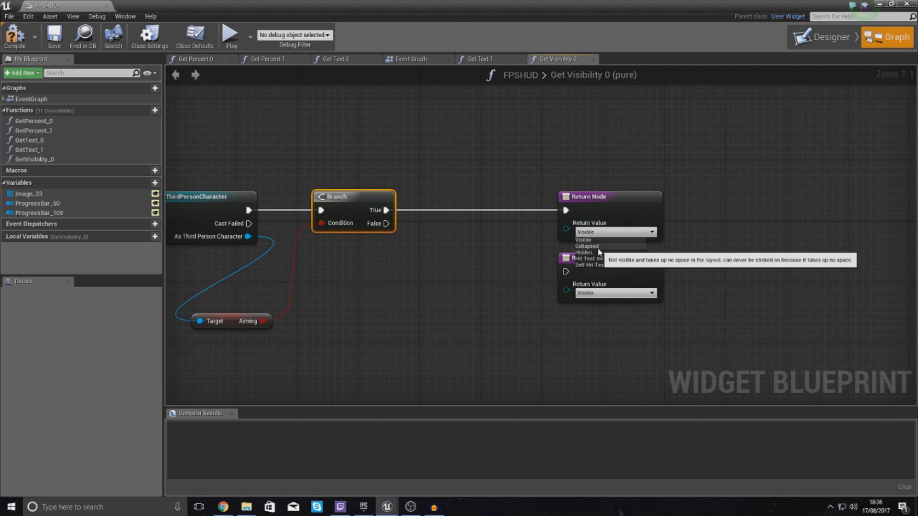
left_click(593, 253)
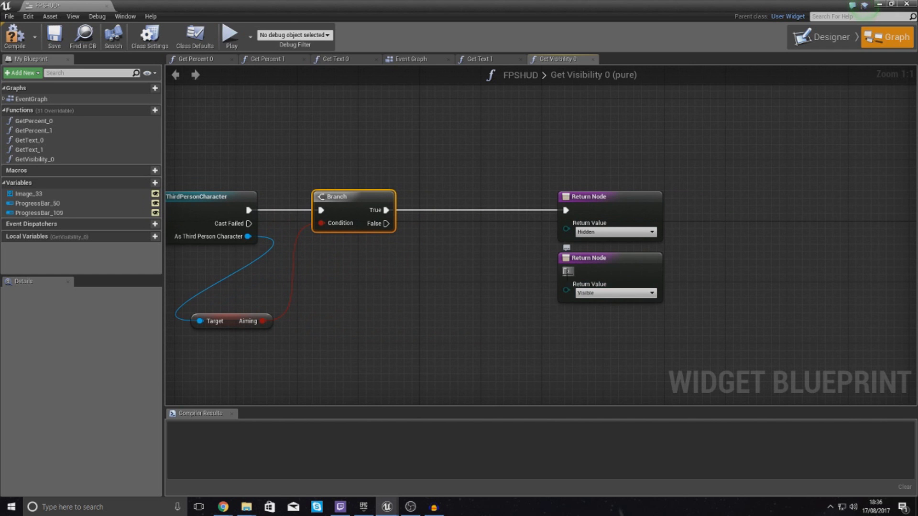
left_click_drag(565, 271, 384, 226)
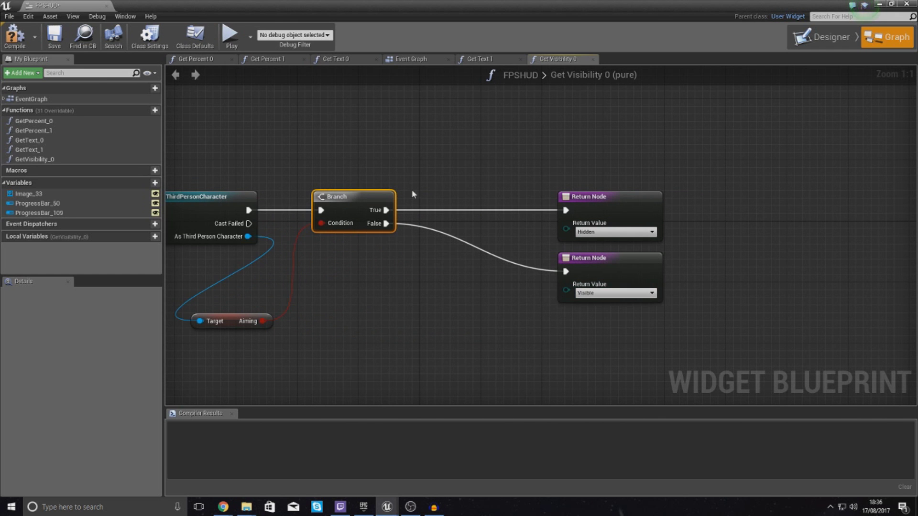
Compile FPSHUD and play the level, aiming down sights, moving and firing to test the crosshair's visibility.
left_click(18, 27)
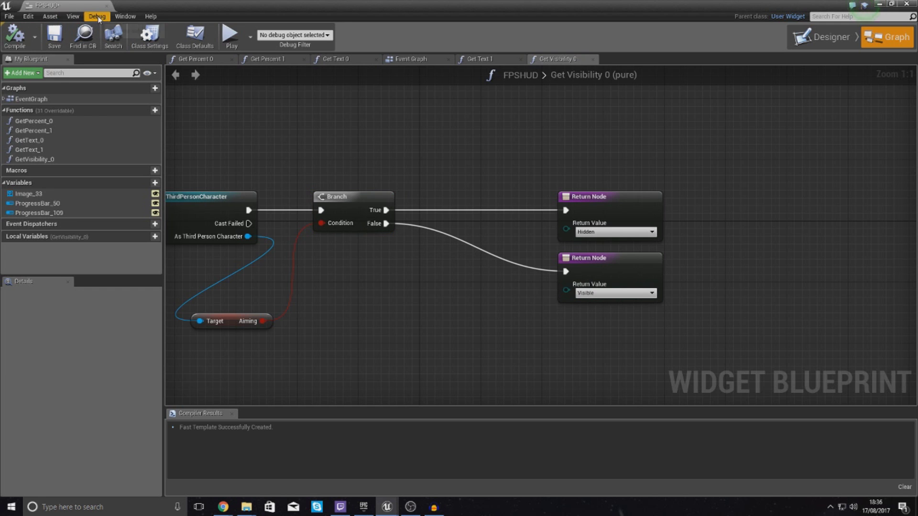
left_click(230, 34)
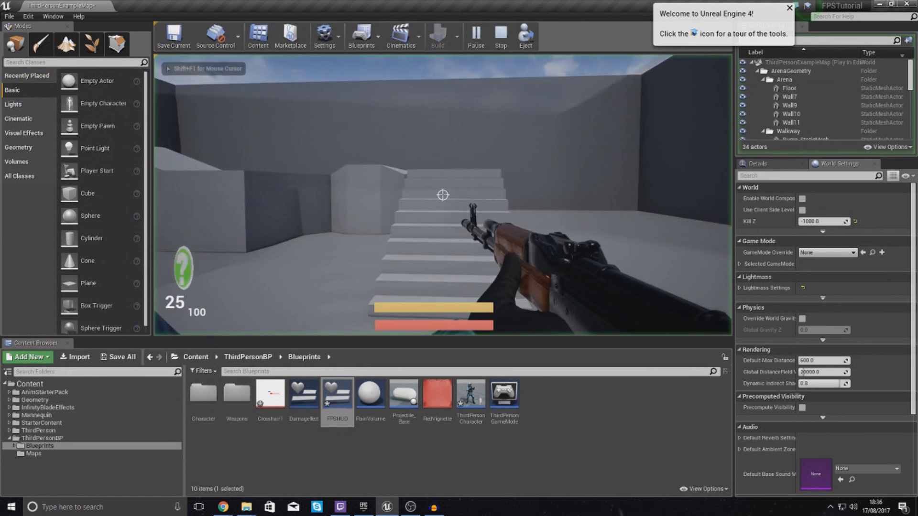
right_click(442, 195)
right_click(443, 195)
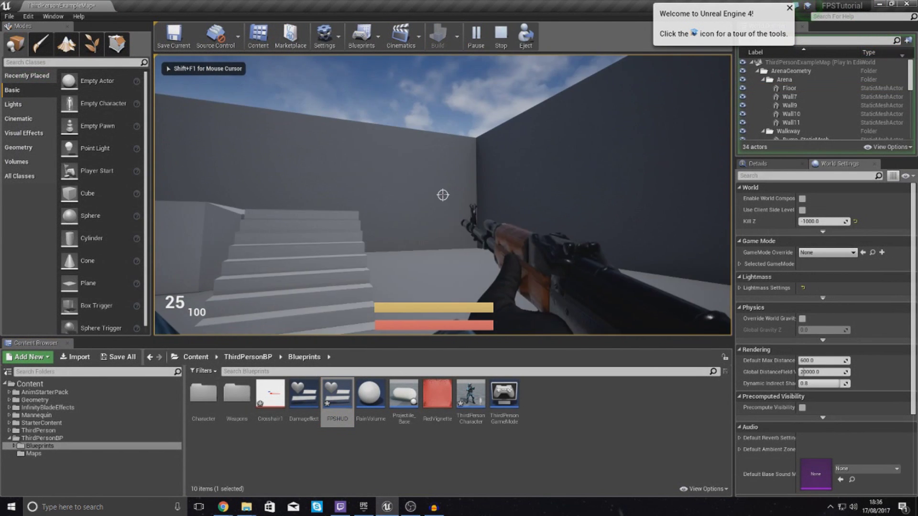
right_click(442, 195)
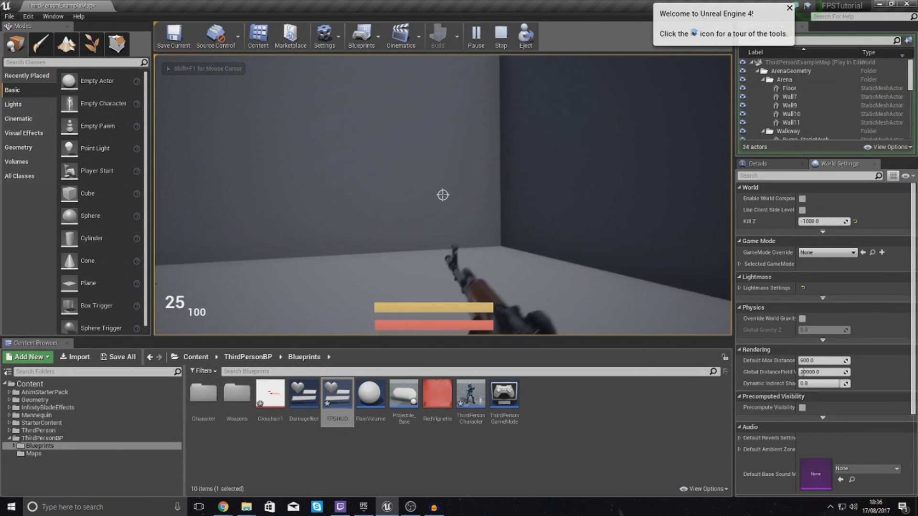
key("w")
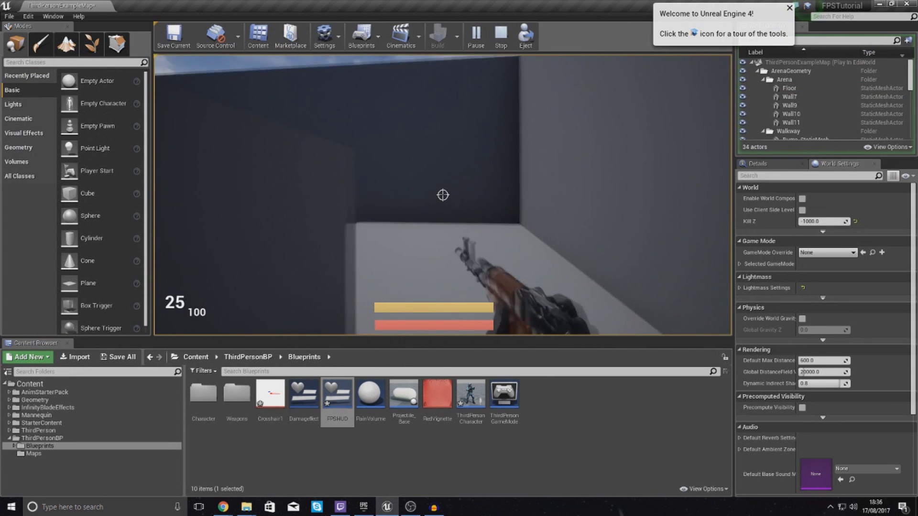
right_click(442, 194)
left_click(442, 194)
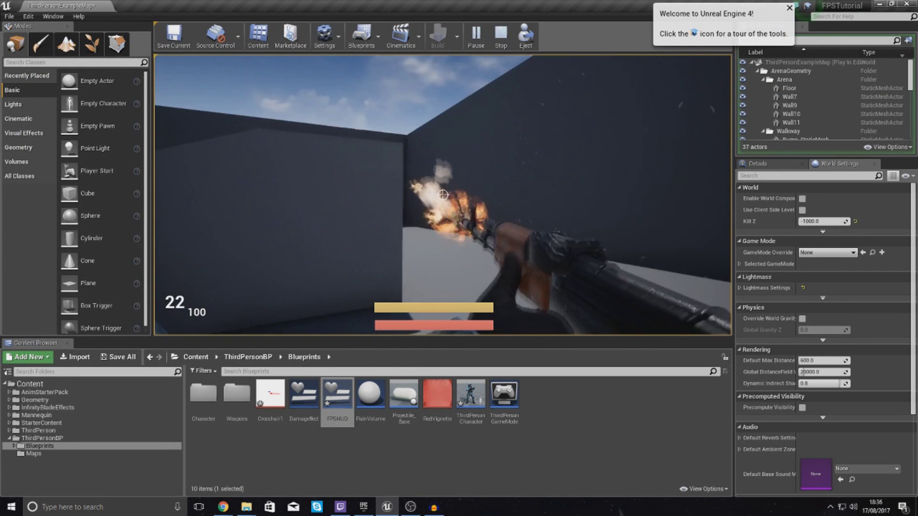
key("w")
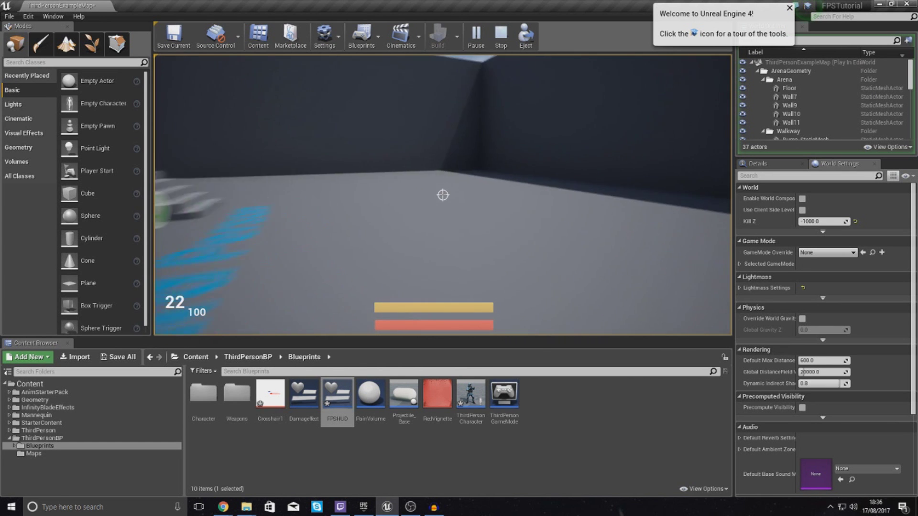
Fire the rifle around the arena, aim down sights and reload to test when the crosshair shows during play.
left_click(443, 194)
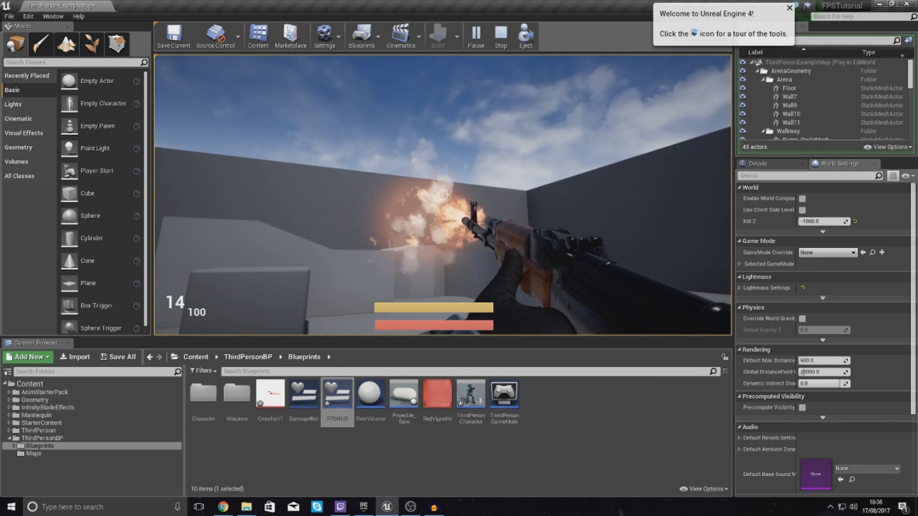
left_click(442, 195)
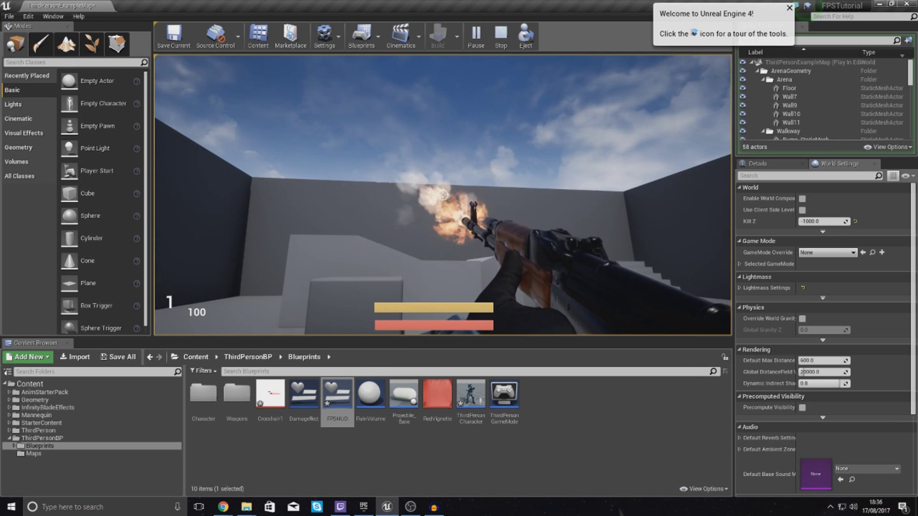
key("w")
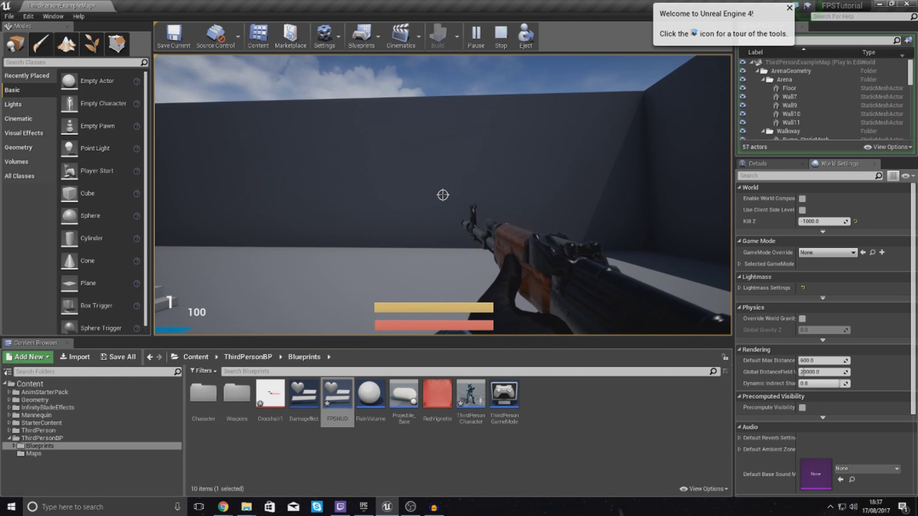
right_click(442, 195)
left_click(443, 195)
key("r")
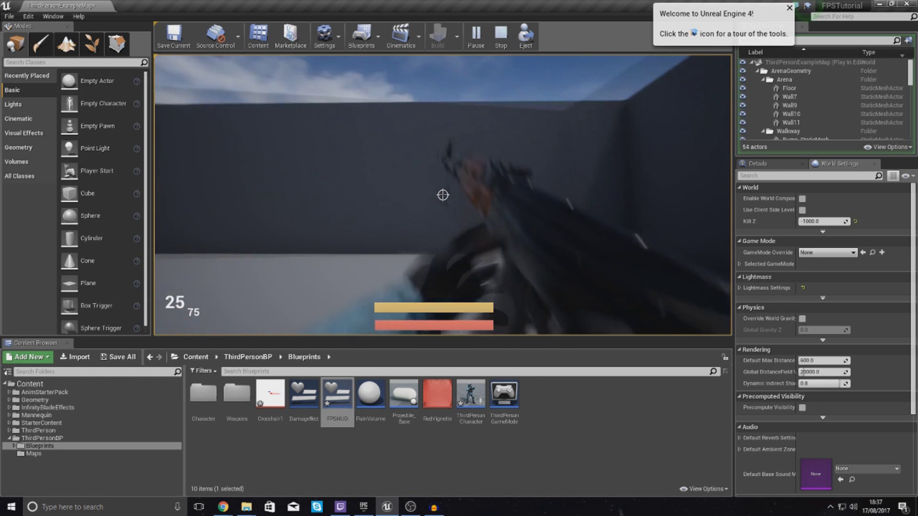
Move the character into the damage area and back out to check the crosshair with the damage effect, and end the play session.
key("w")
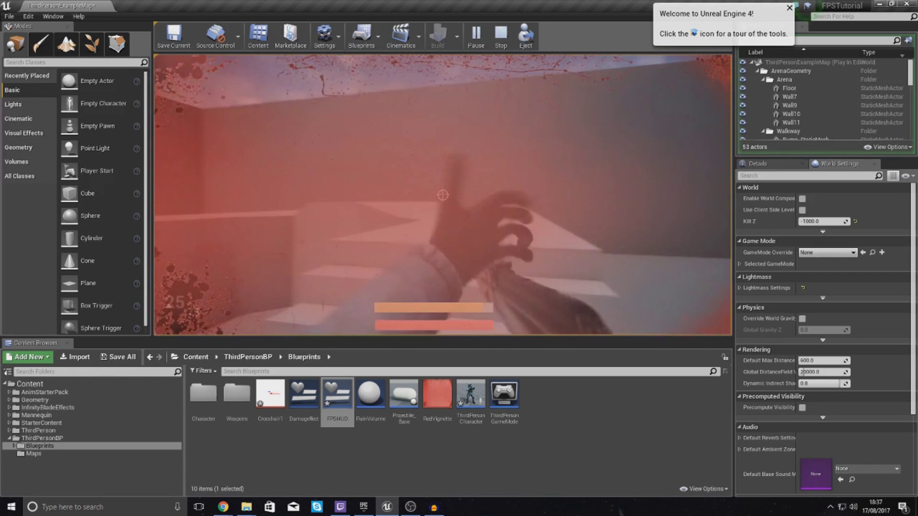
key("s")
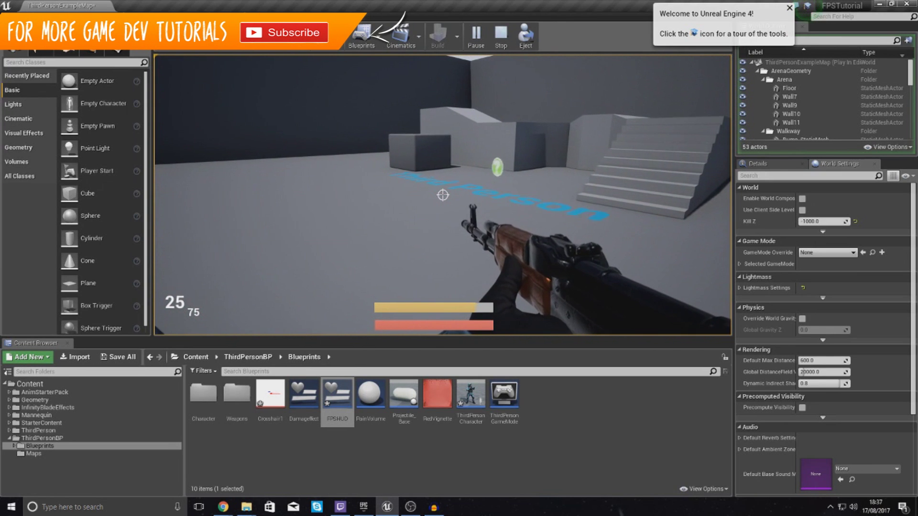
key("Escape")
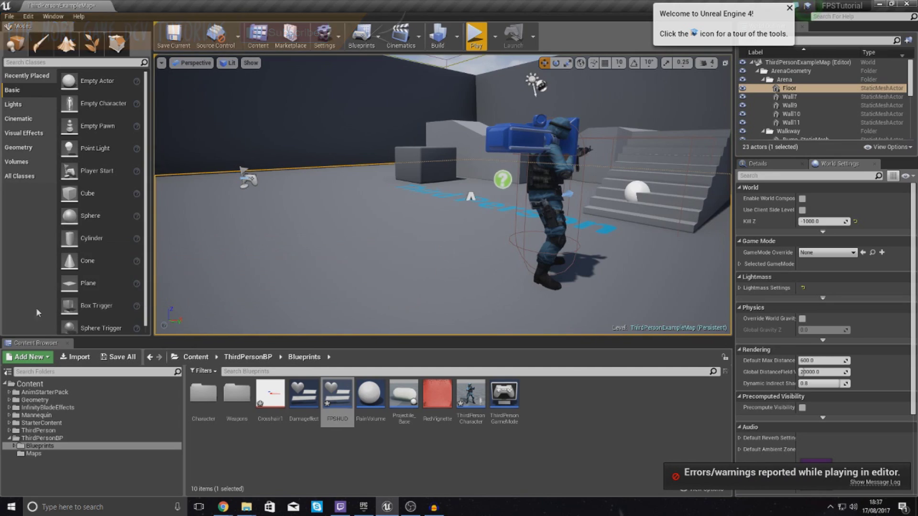